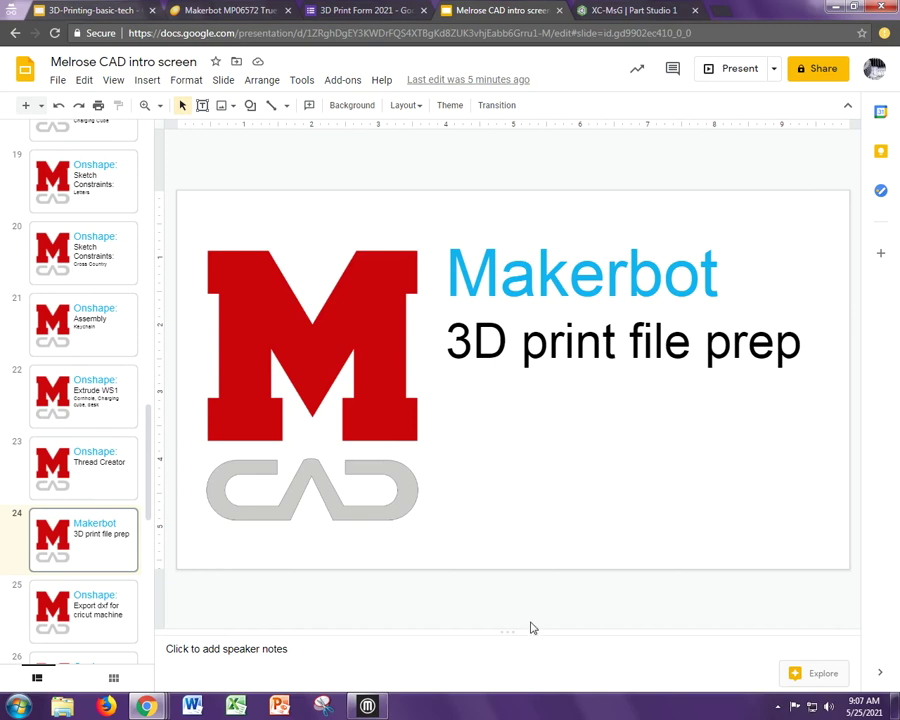
# - Switch to the XC-MsG Part Studio 1 tab and zoom out on the CG cross-country badge
pyautogui.click(617, 11)
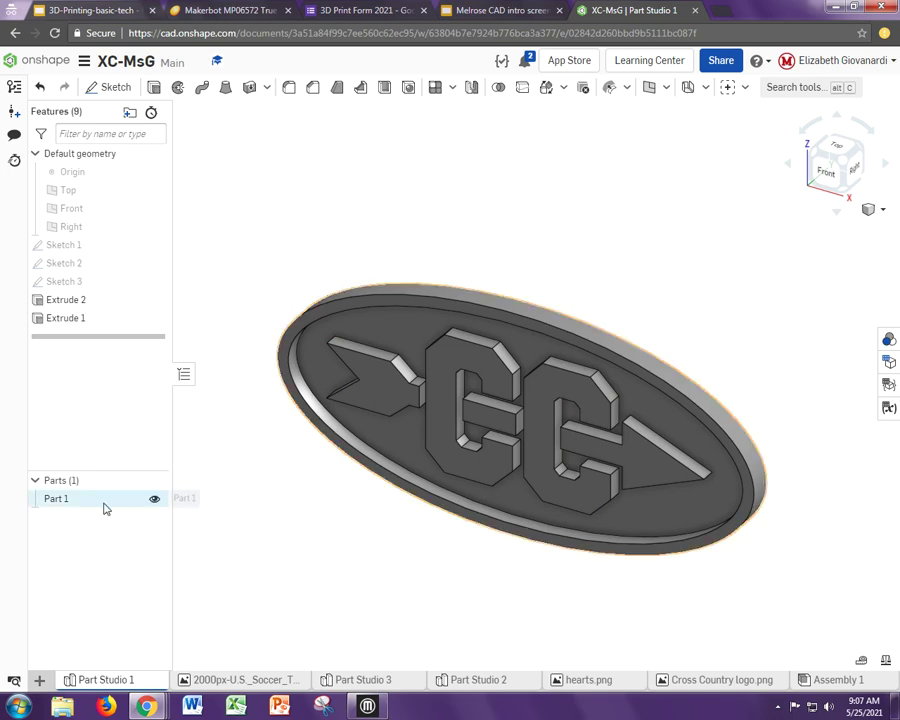
pyautogui.scroll(-2, 319, 456)
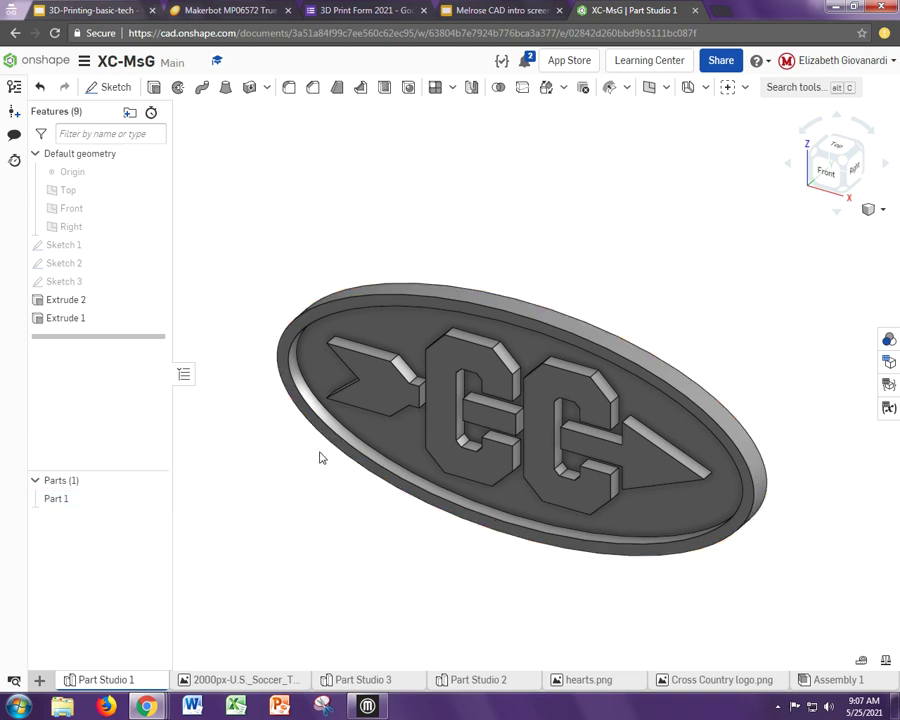
# - Export Part 1 as an STL, renaming the file to MsG-CC
pyautogui.rightClick(83, 506)
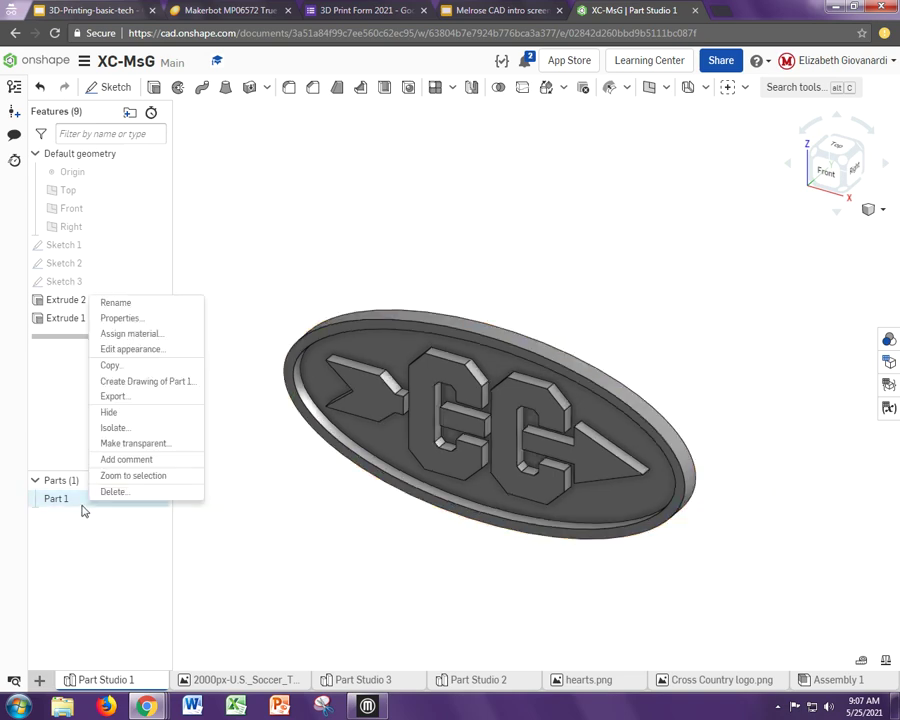
pyautogui.click(114, 397)
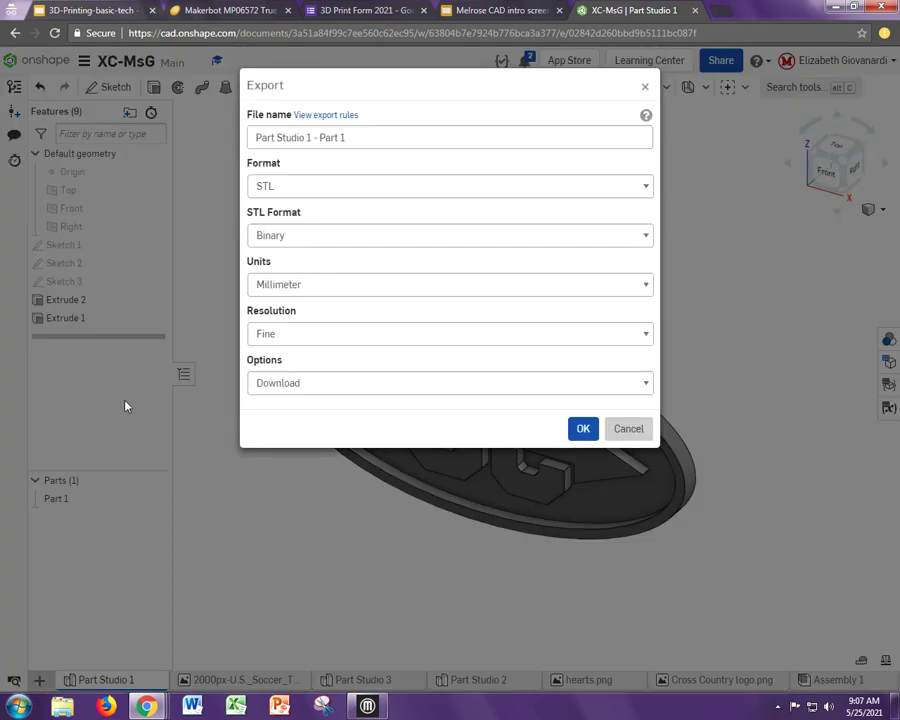
pyautogui.moveTo(324, 136); pyautogui.dragTo(231, 137)
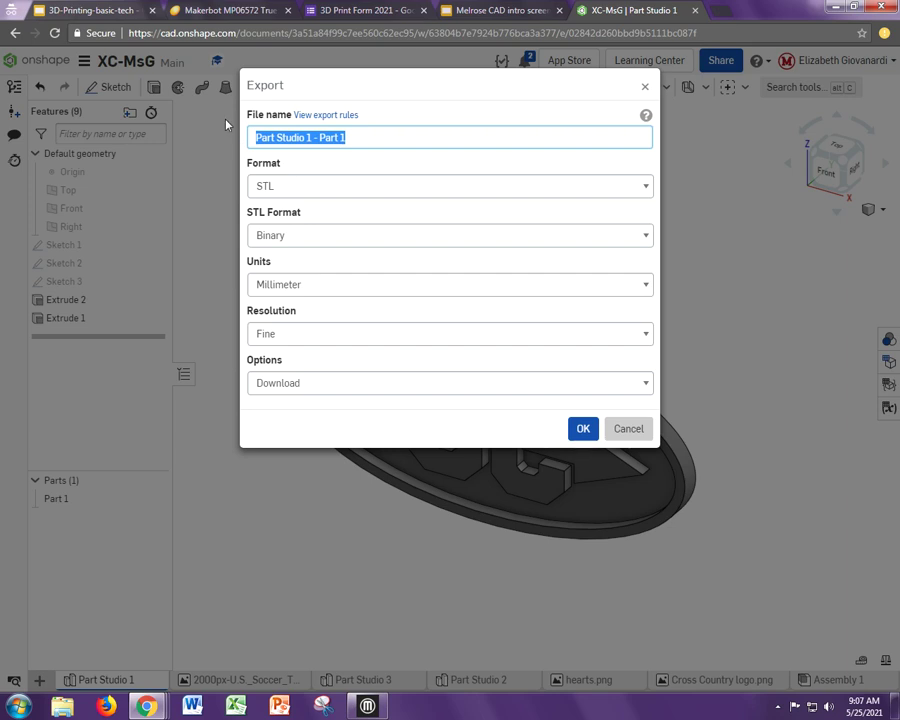
pyautogui.write('MsG-')
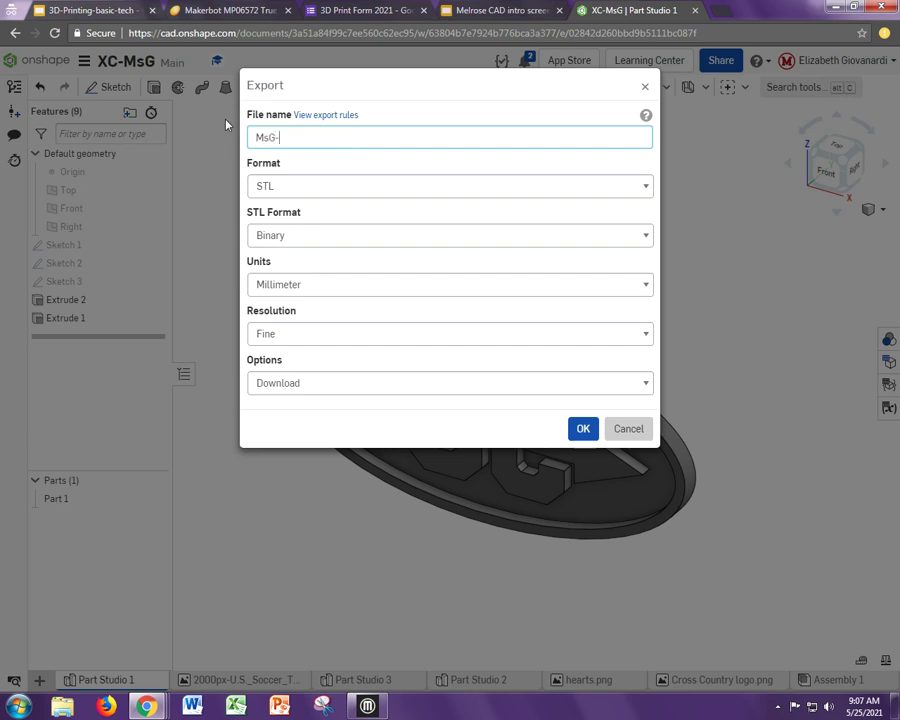
pyautogui.write('CC')
pyautogui.click(580, 432)
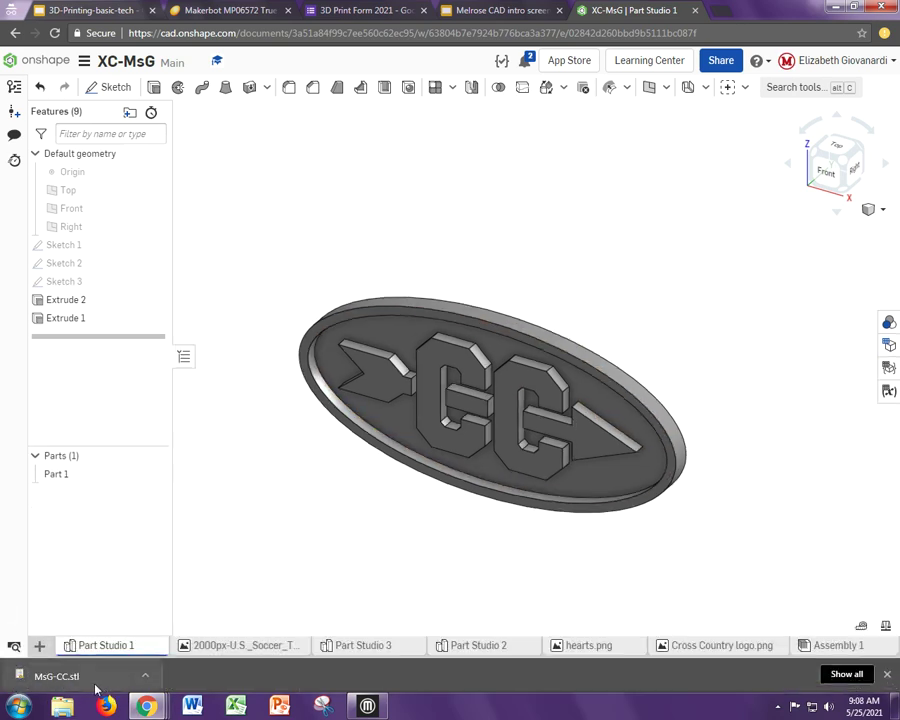
pyautogui.rightClick(83, 478)
pyautogui.click(108, 370)
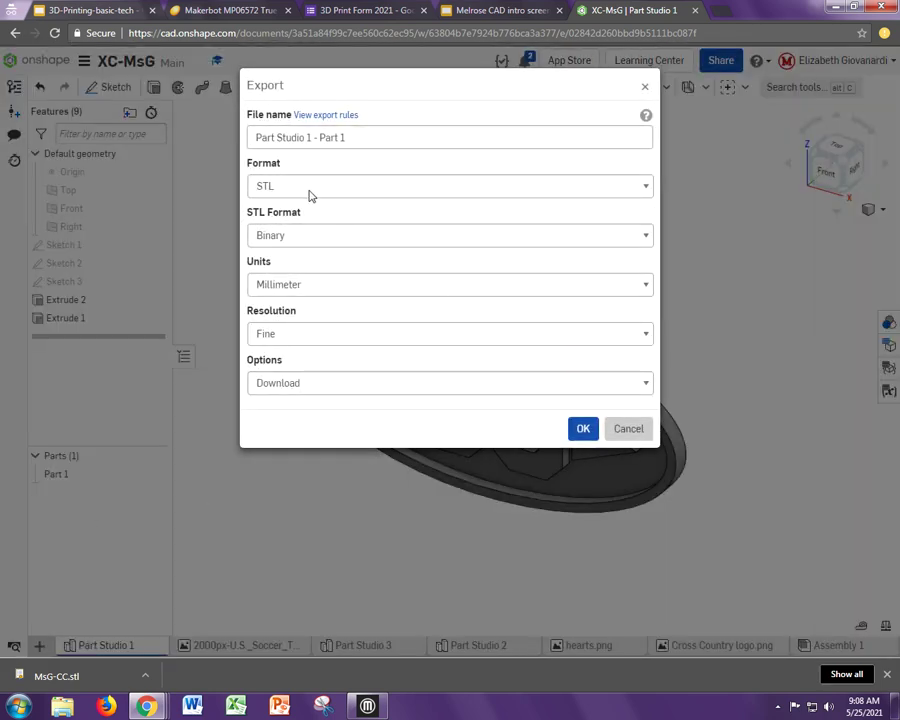
pyautogui.click(310, 190)
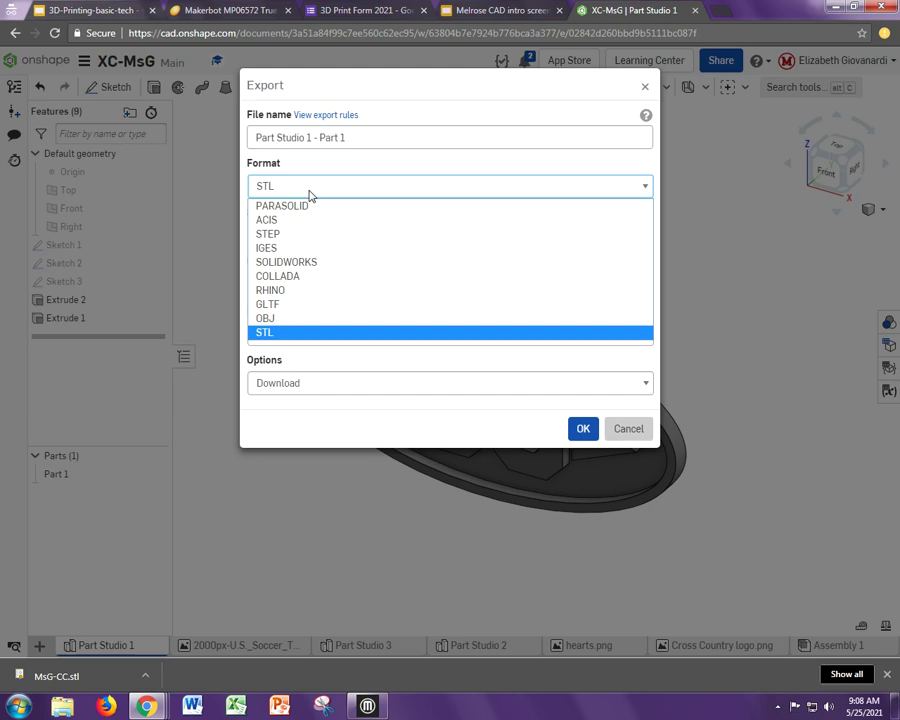
pyautogui.click(321, 170)
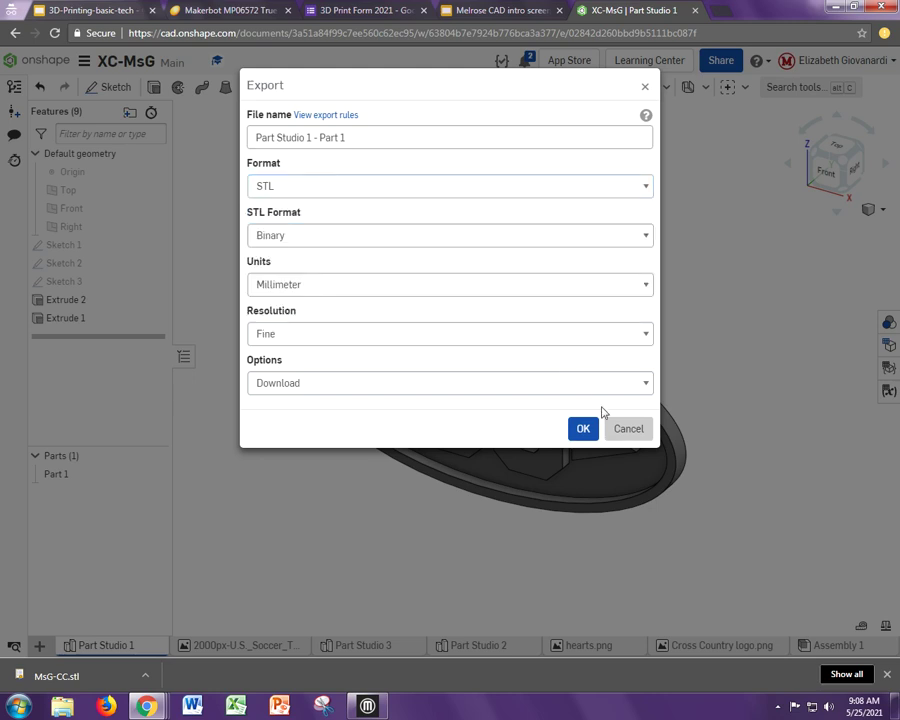
pyautogui.click(613, 426)
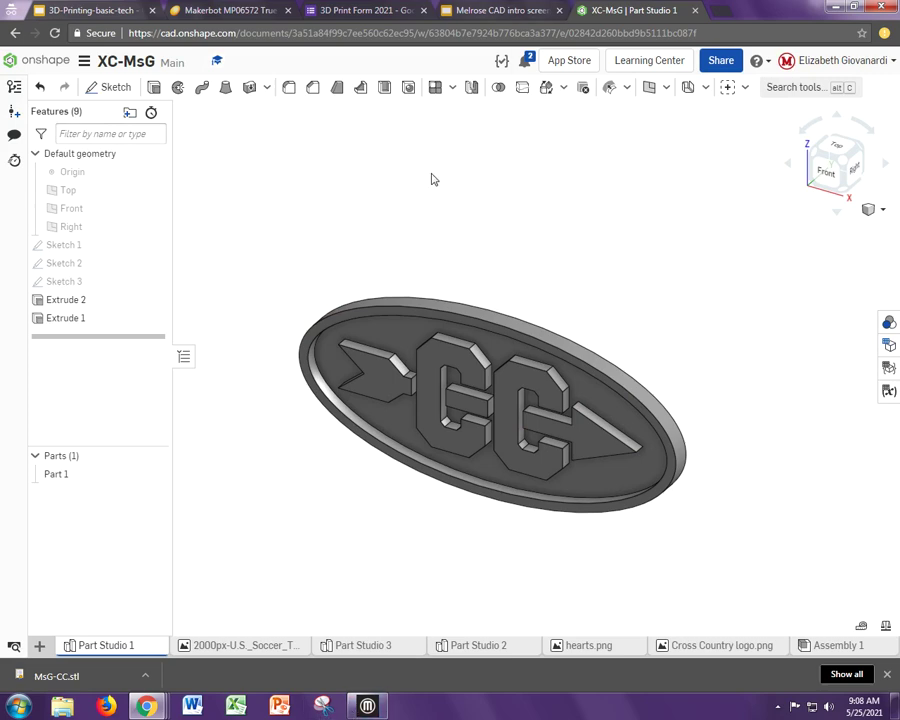
# - Bring the MakerBot Print window back up from the taskbar
pyautogui.moveTo(352, 708)
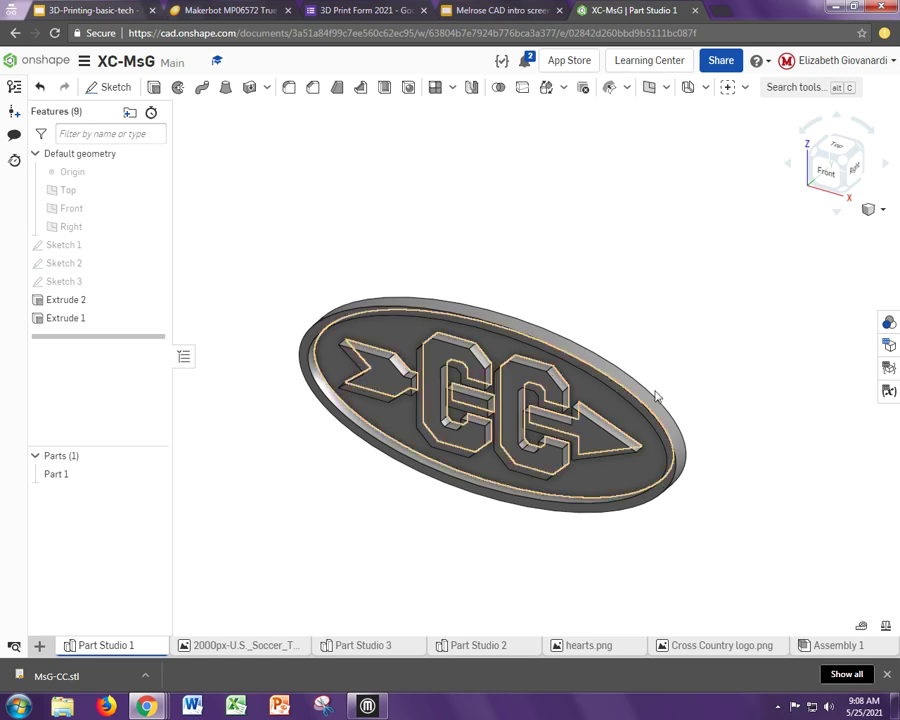
pyautogui.click(835, 6)
pyautogui.click(835, 6)
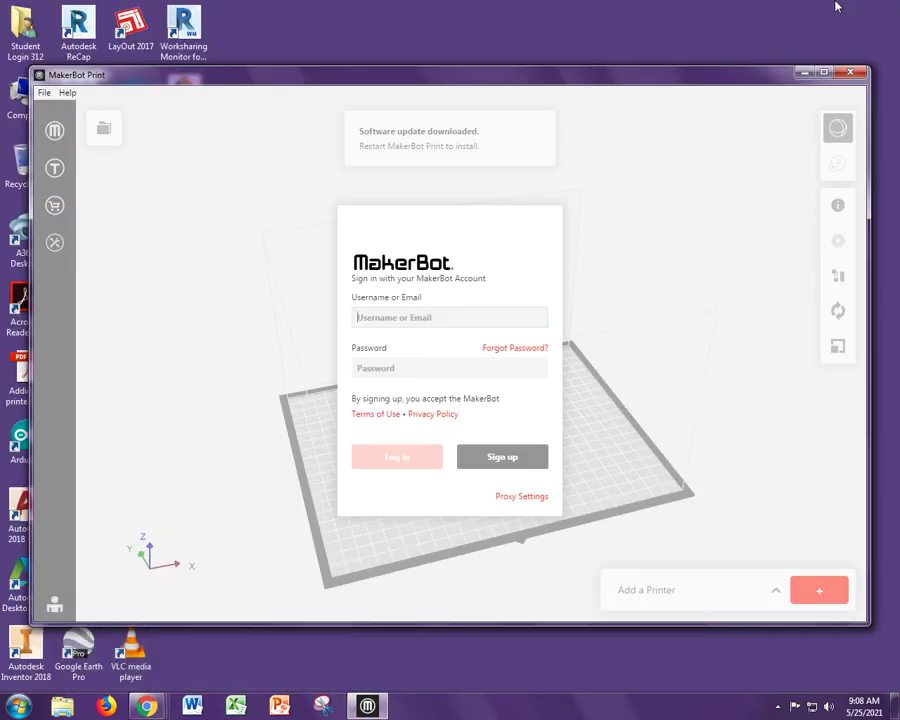
pyautogui.click(802, 76)
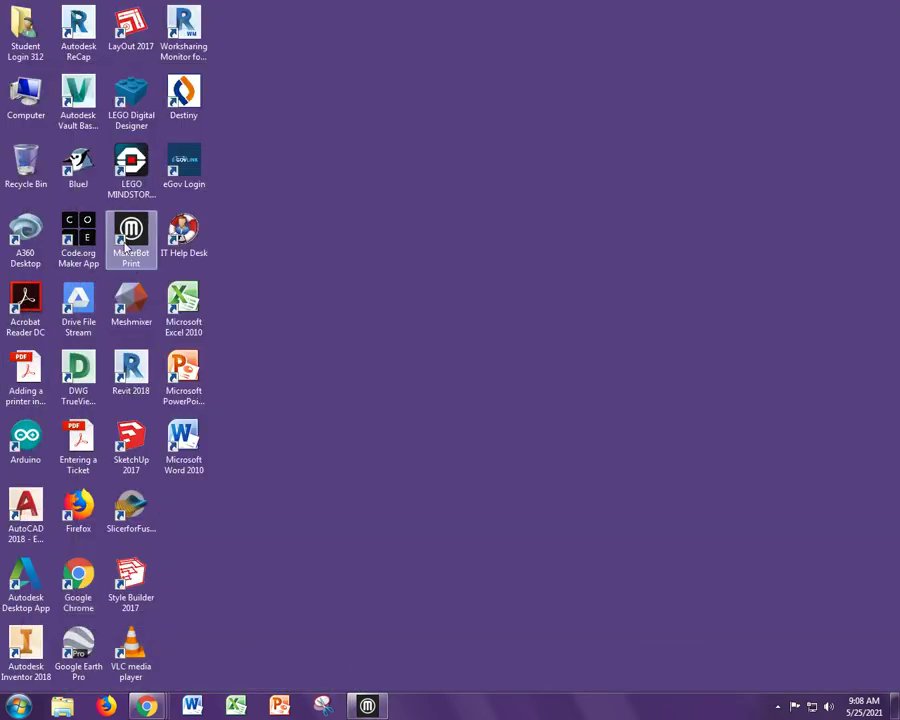
pyautogui.click(386, 708)
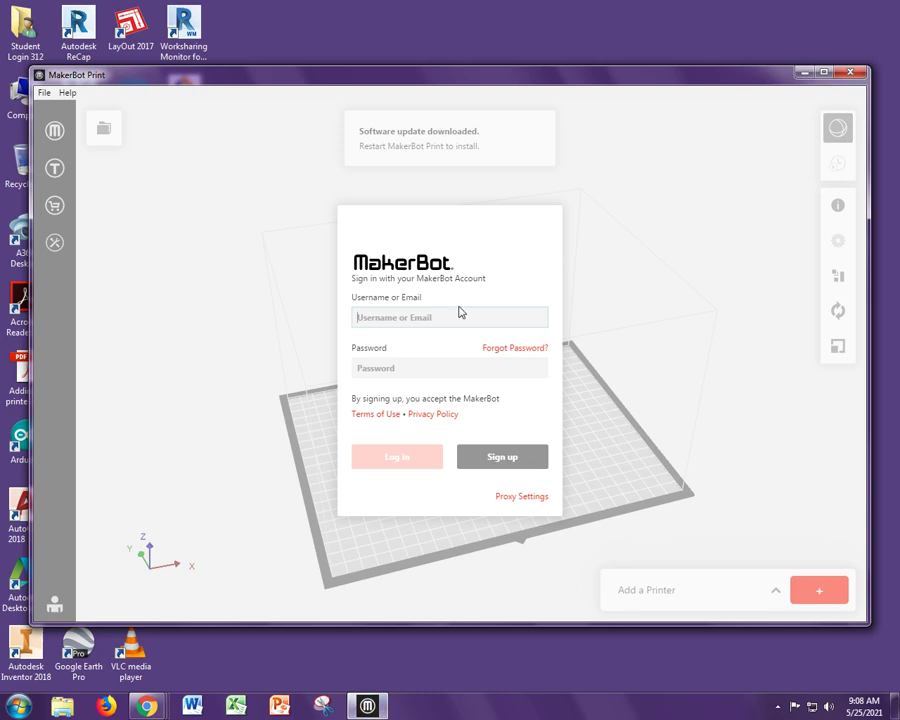
# - Sign in with the MakerBot account e-mail and password
pyautogui.press('Tab')
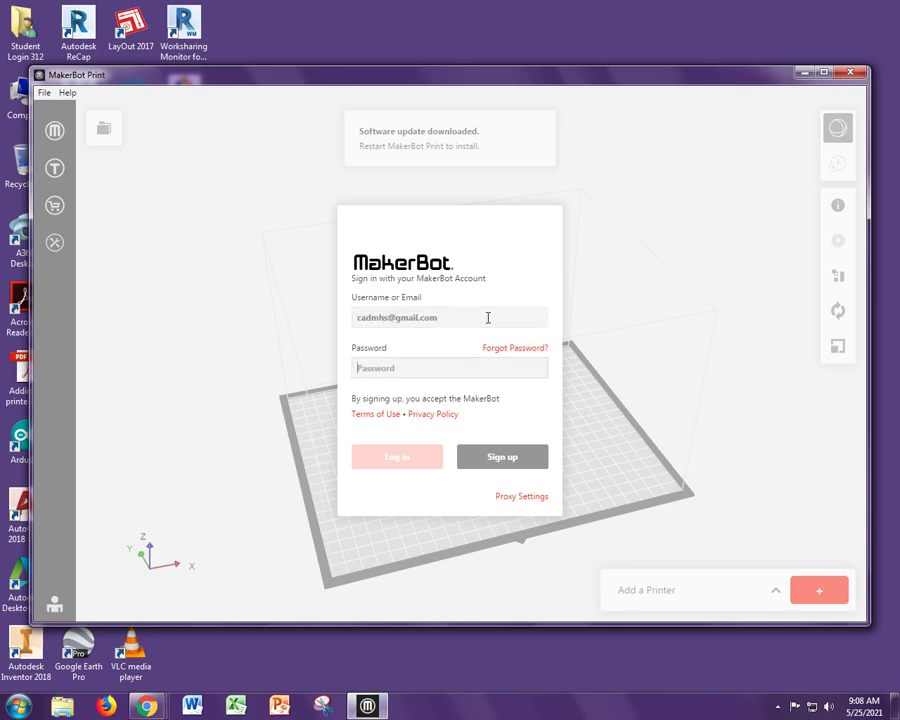
pyautogui.write('*')
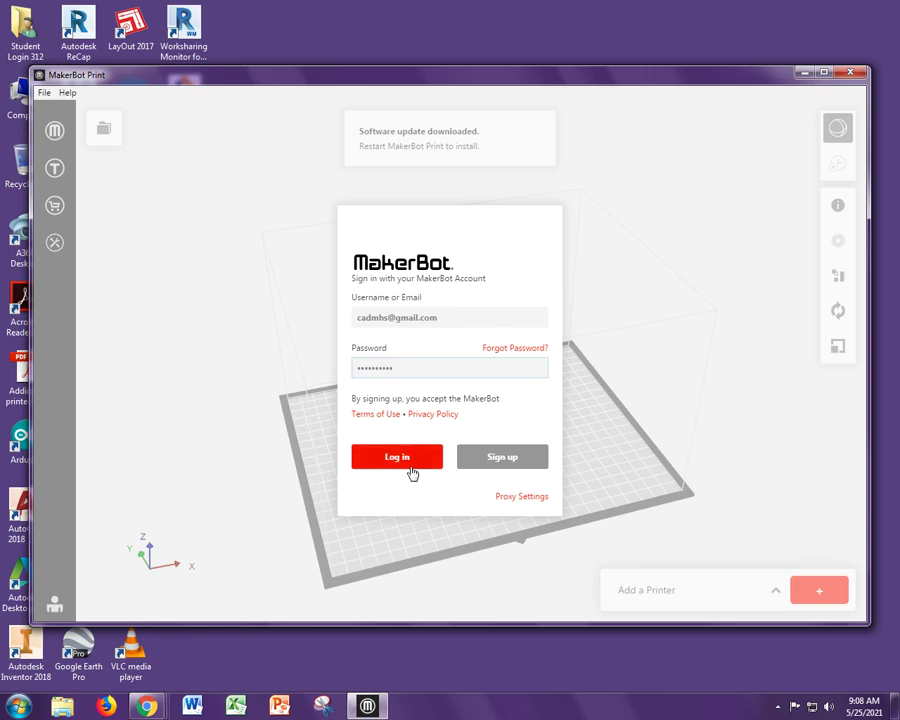
pyautogui.click(408, 462)
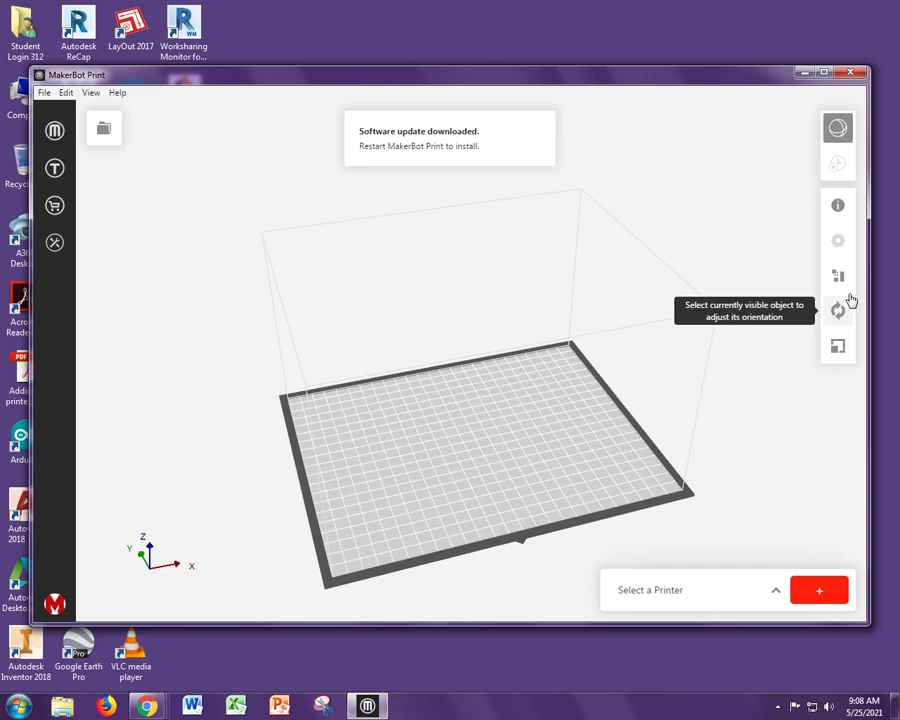
# - Select the Makerbot Replicator Mini+ as the printer and collapse the Printers panel
pyautogui.click(775, 594)
pyautogui.moveTo(755, 315)
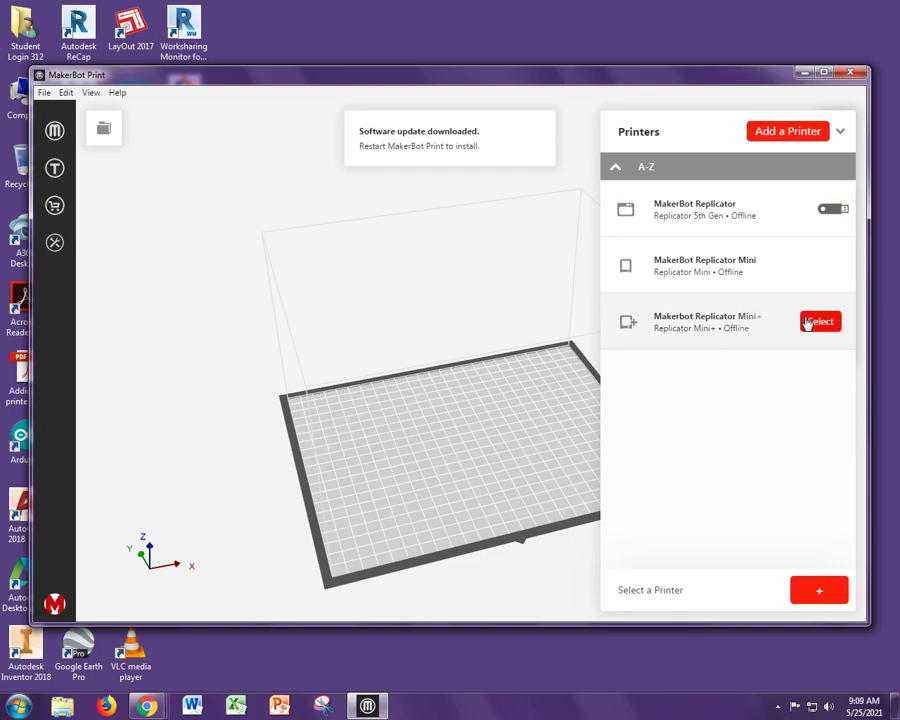
pyautogui.click(820, 321)
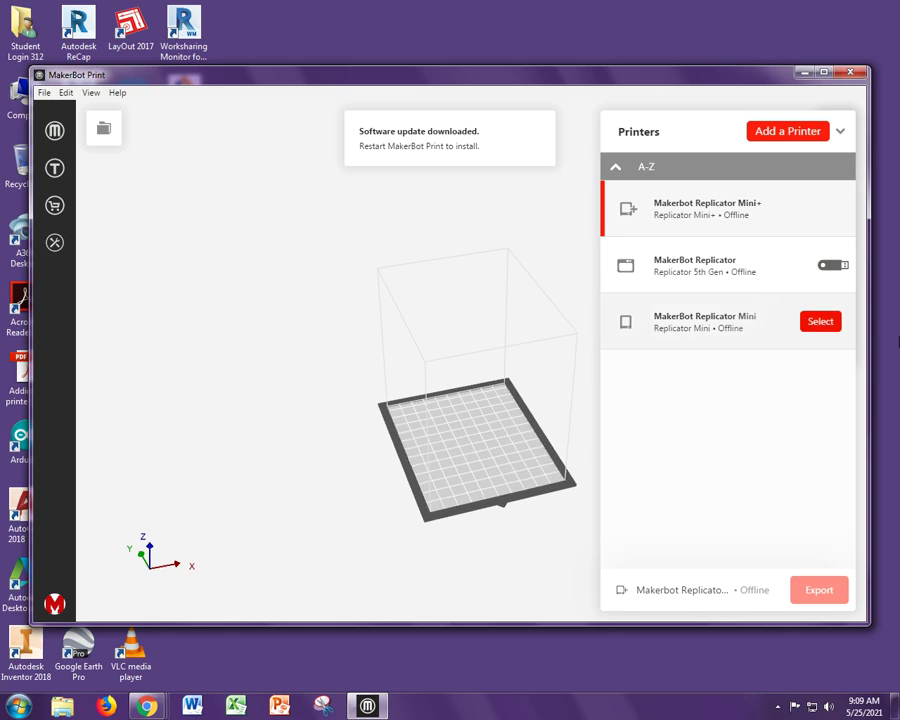
pyautogui.click(842, 136)
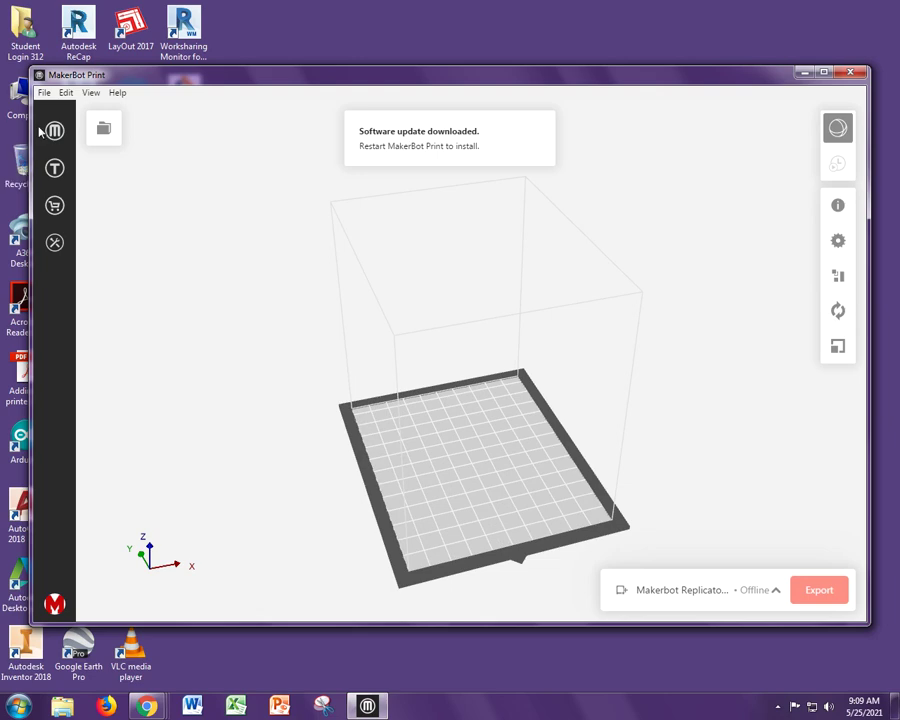
# - Insert MsG-CC from the Downloads folder onto the build plate, then return to MakerBot Print
pyautogui.click(45, 93)
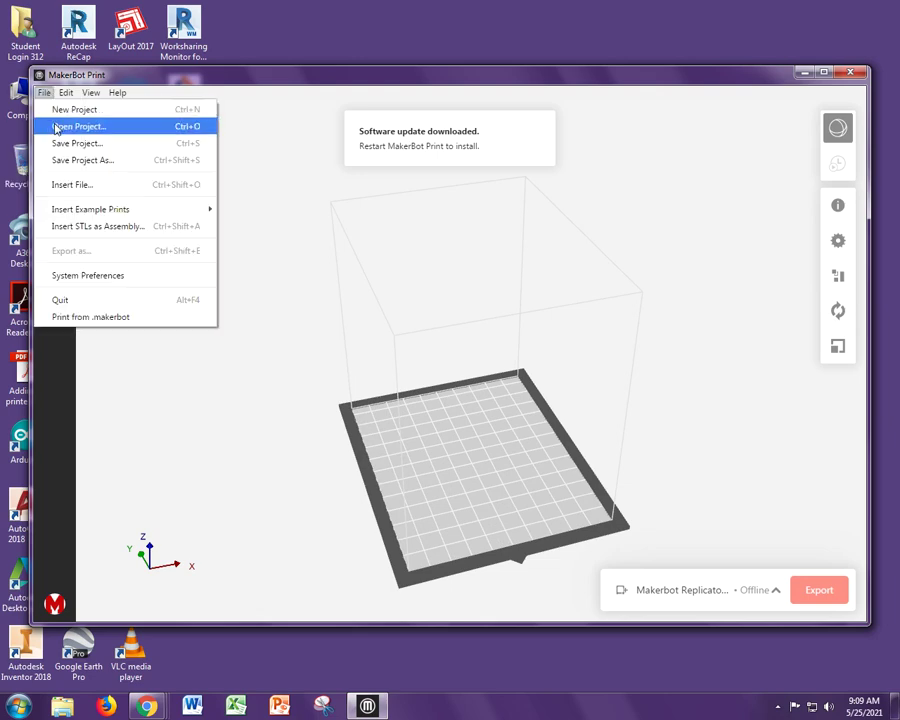
pyautogui.click(74, 190)
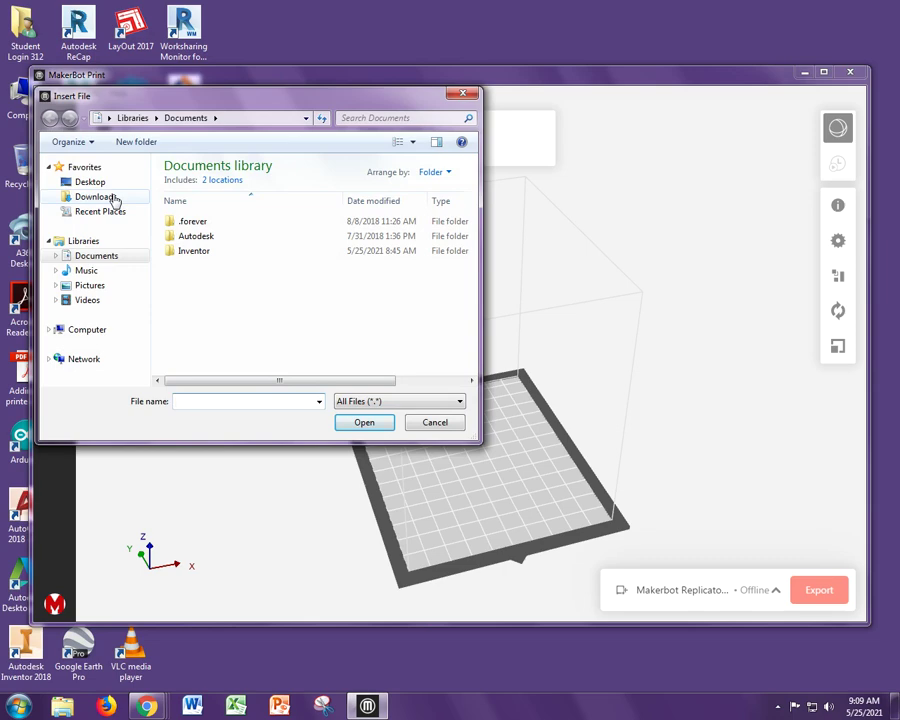
pyautogui.click(113, 198)
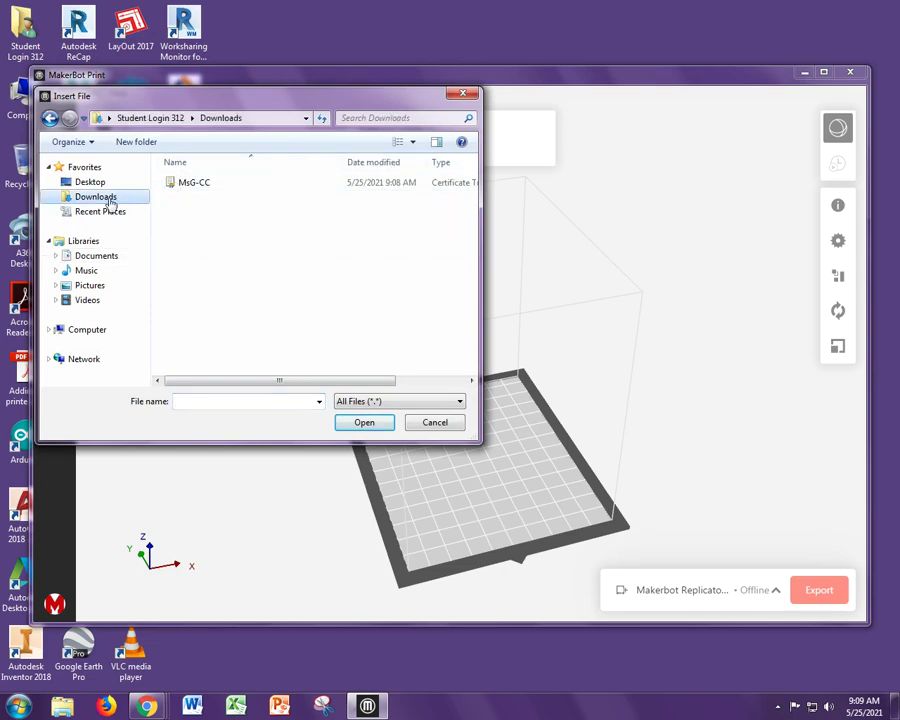
pyautogui.click(187, 186)
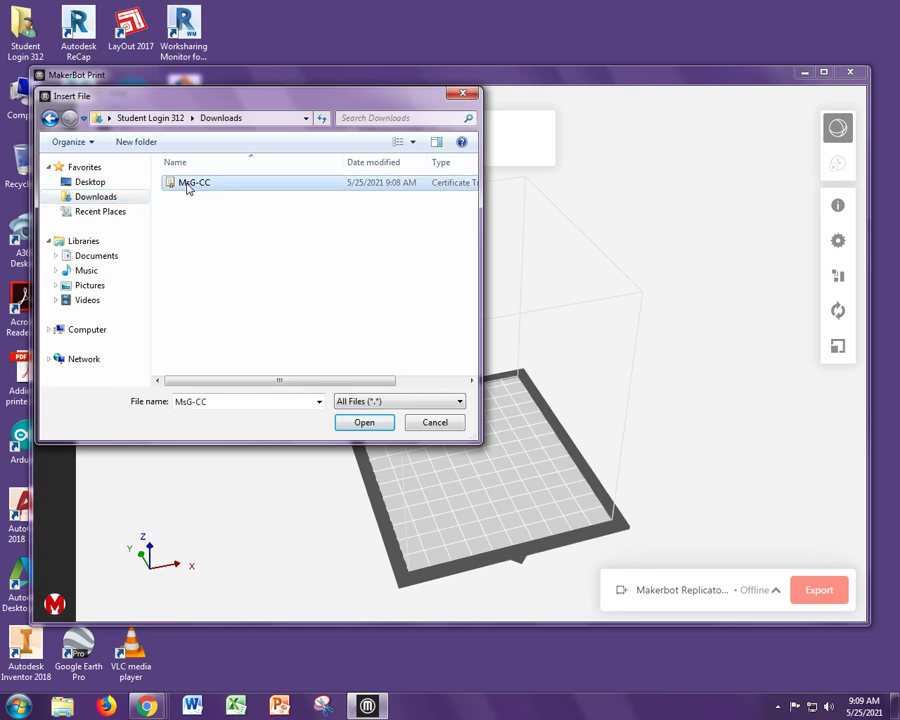
pyautogui.click(360, 422)
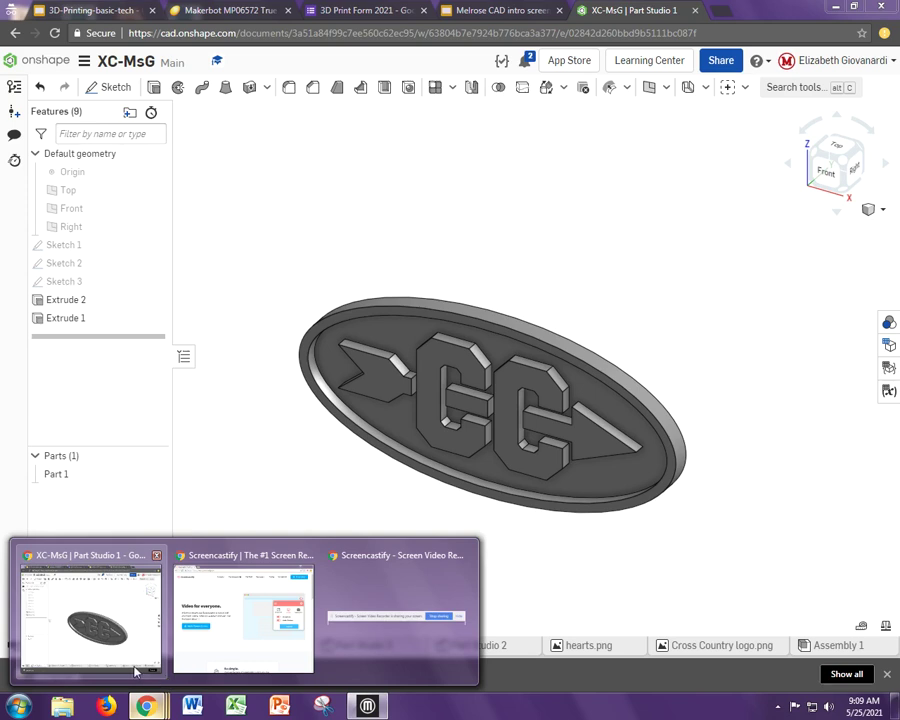
pyautogui.click(135, 668)
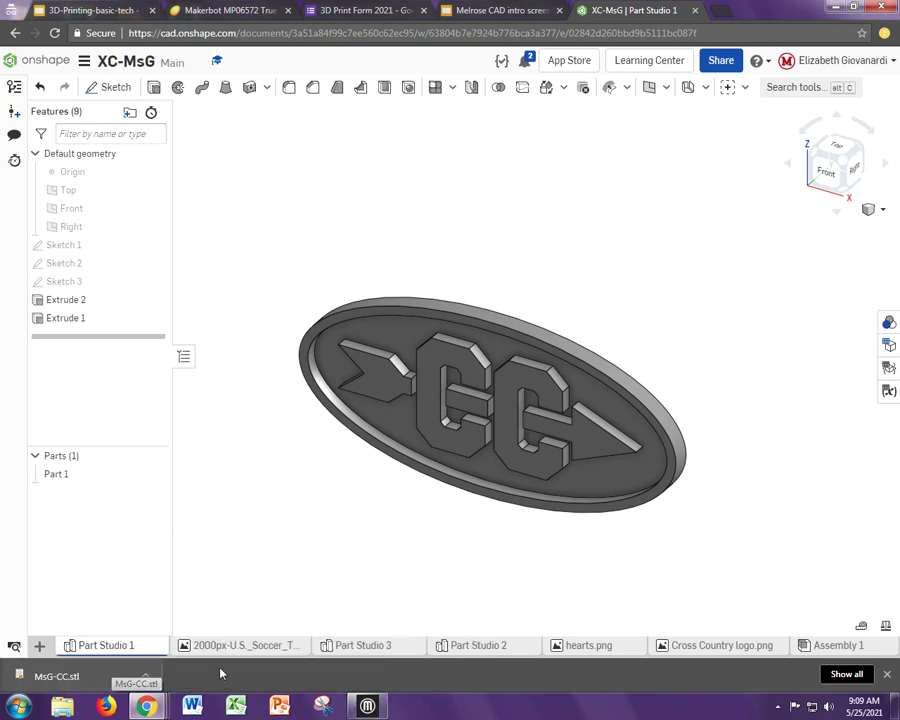
pyautogui.click(358, 708)
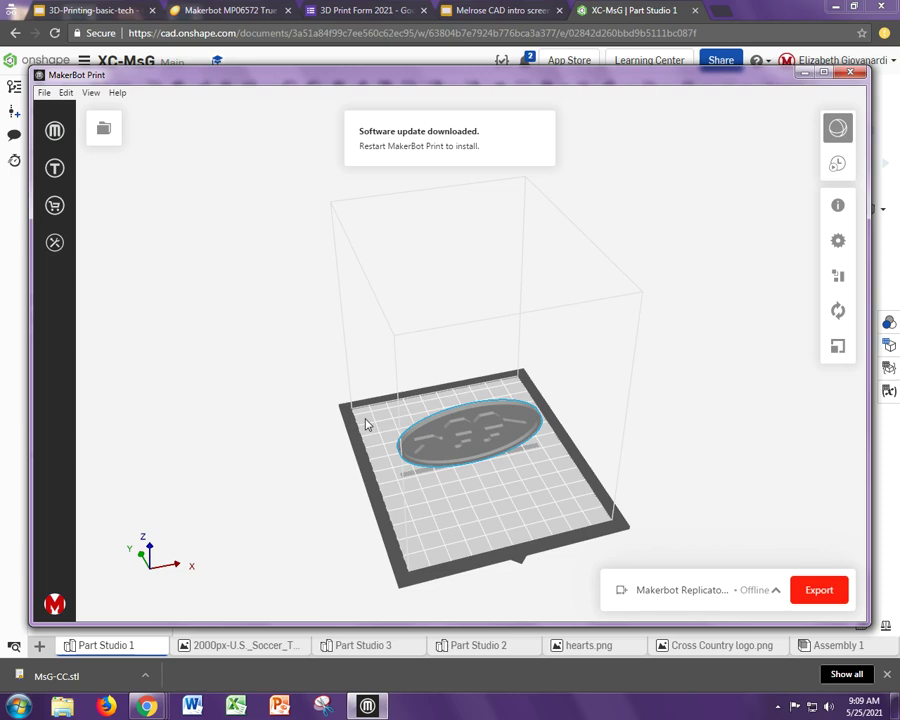
# - Rotate the logo X -90° then Y -90° in the Orient panel, orbiting to inspect
pyautogui.moveTo(307, 455); pyautogui.dragTo(328, 446, button='right')
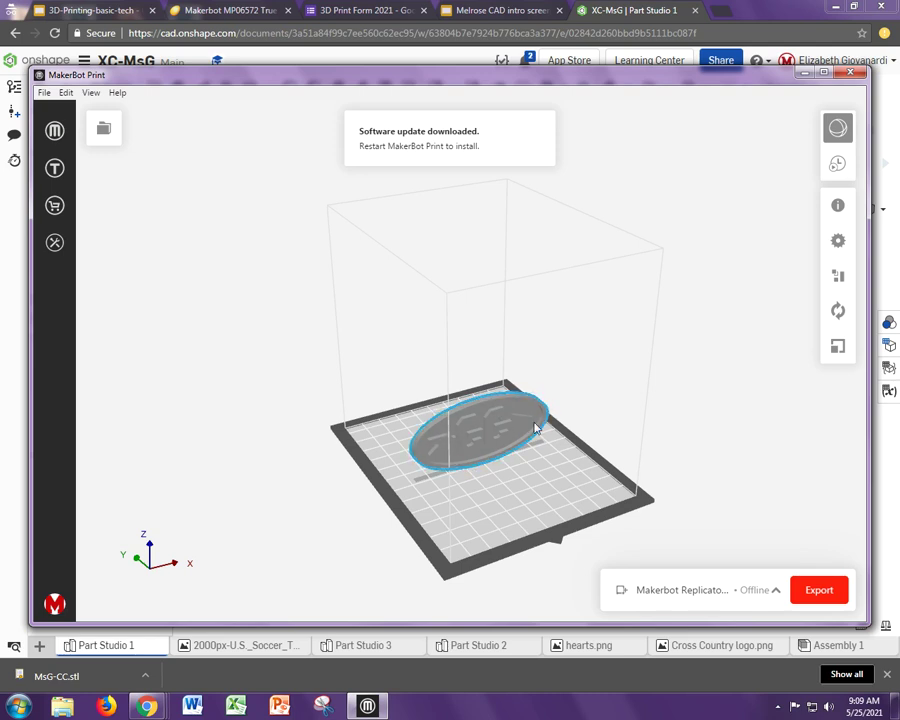
pyautogui.click(838, 314)
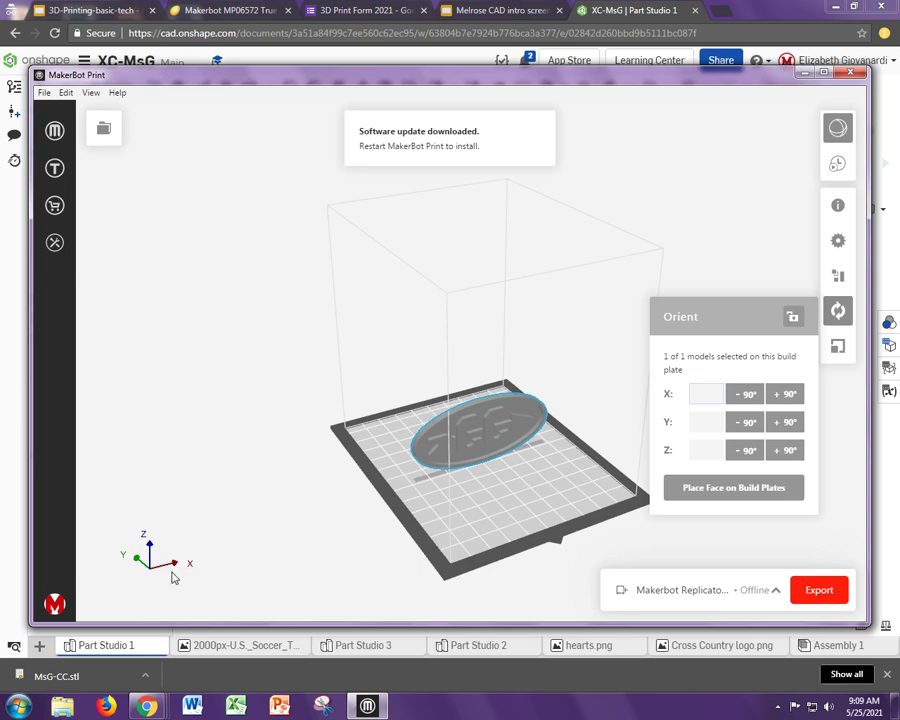
pyautogui.click(757, 397)
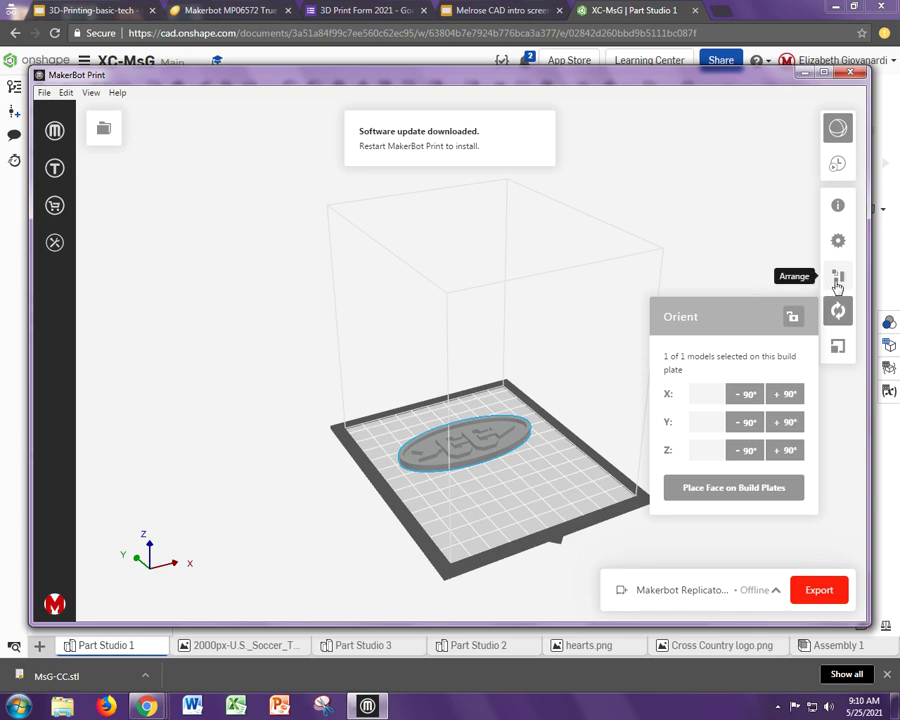
pyautogui.click(744, 449)
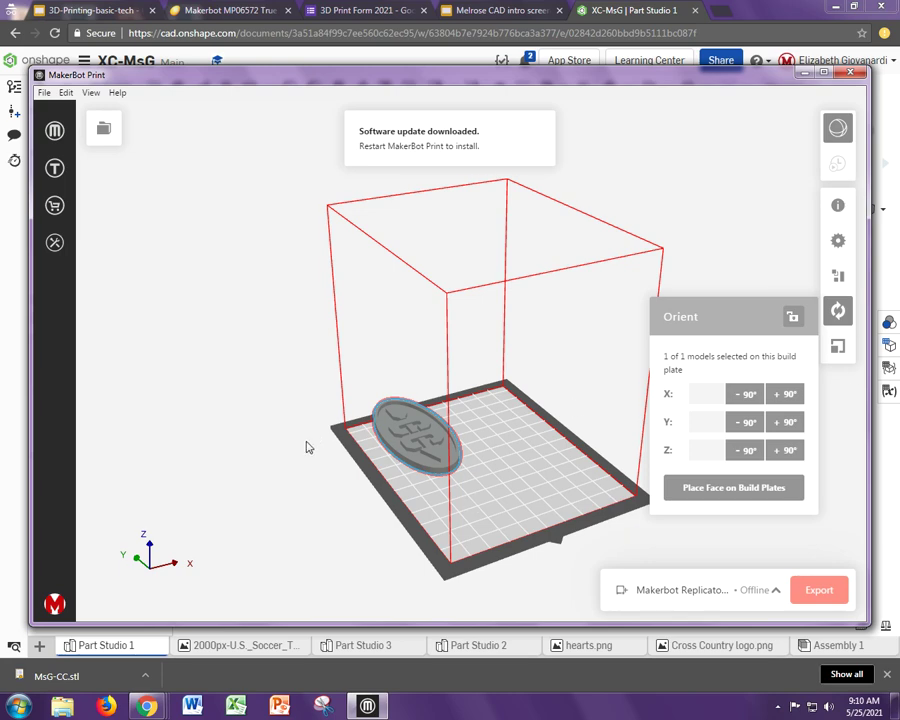
pyautogui.moveTo(307, 446); pyautogui.dragTo(418, 538, button='right')
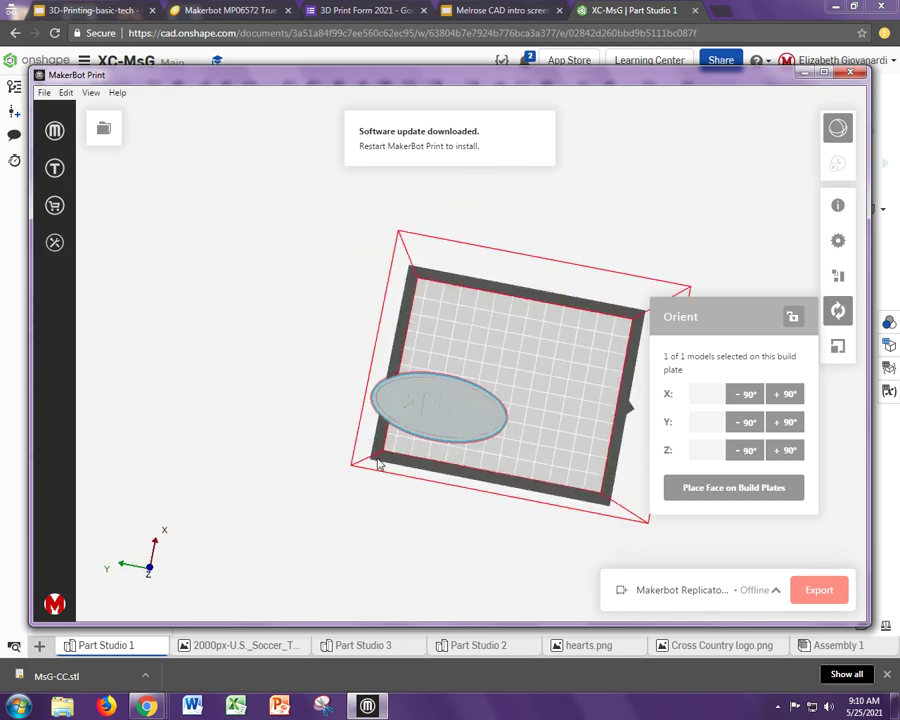
# - Auto-arrange the logo to the plate centre, check it from a low angle, and maximize the window
pyautogui.click(833, 285)
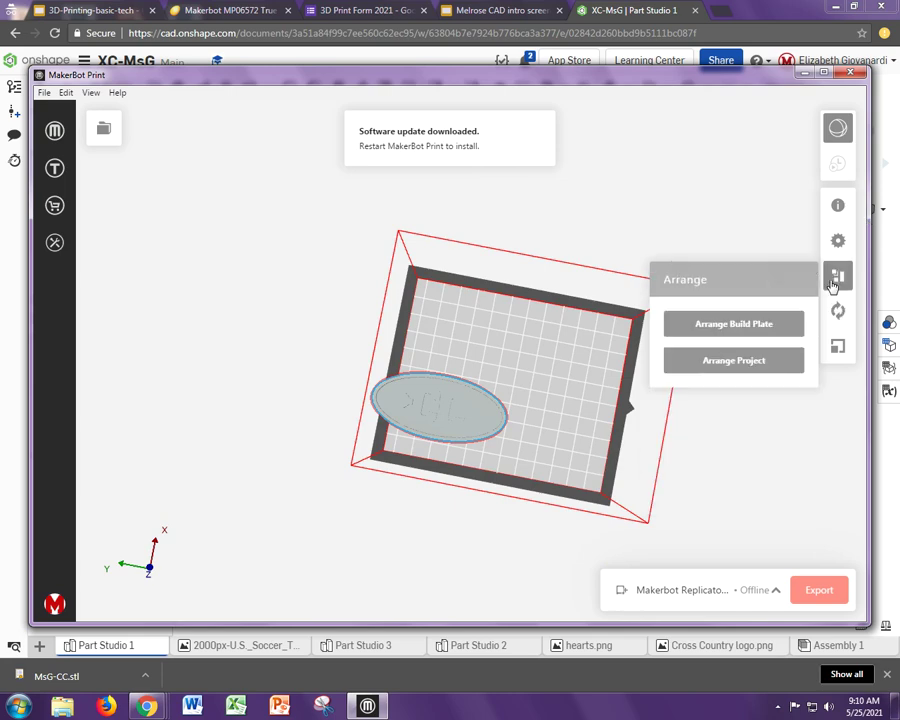
pyautogui.click(777, 328)
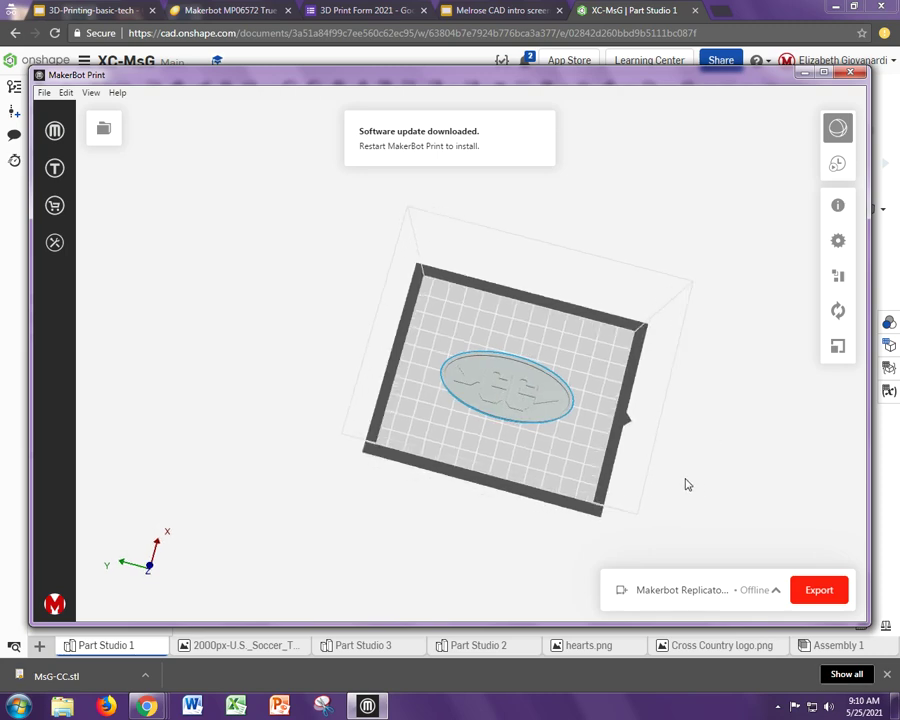
pyautogui.moveTo(686, 484); pyautogui.dragTo(647, 474, button='right')
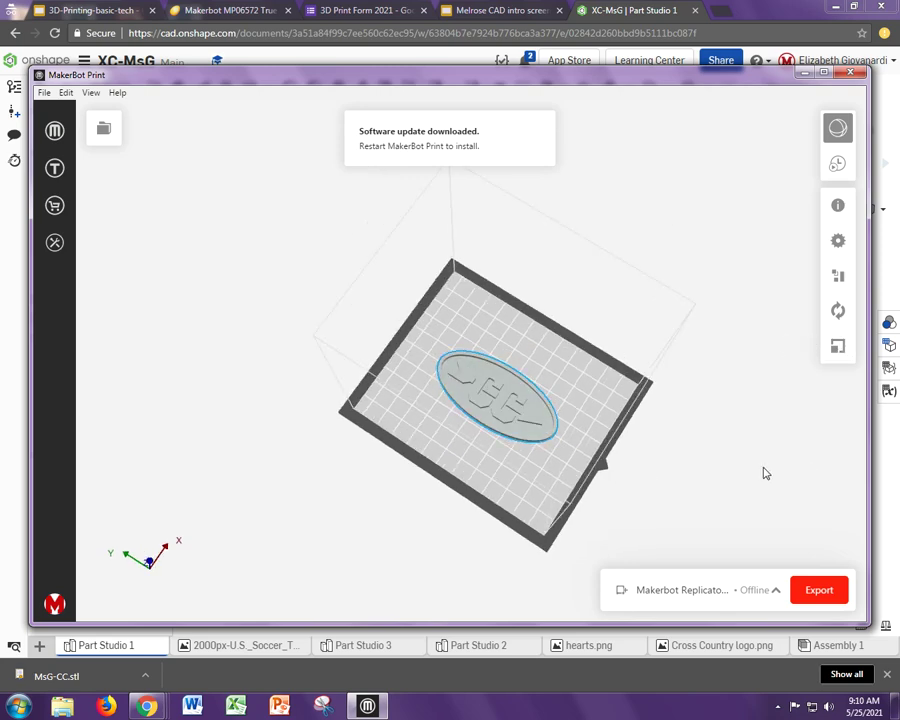
pyautogui.moveTo(765, 472); pyautogui.dragTo(743, 420, button='right')
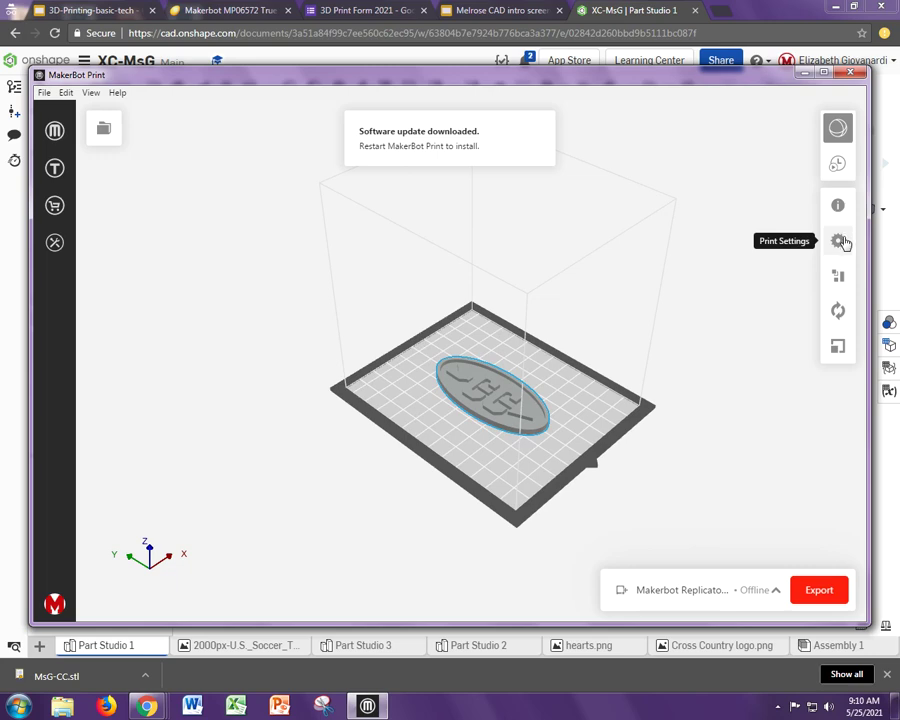
pyautogui.click(824, 73)
# - In the custom Base Layer settings, set Raft Size to 5 mm
pyautogui.click(871, 174)
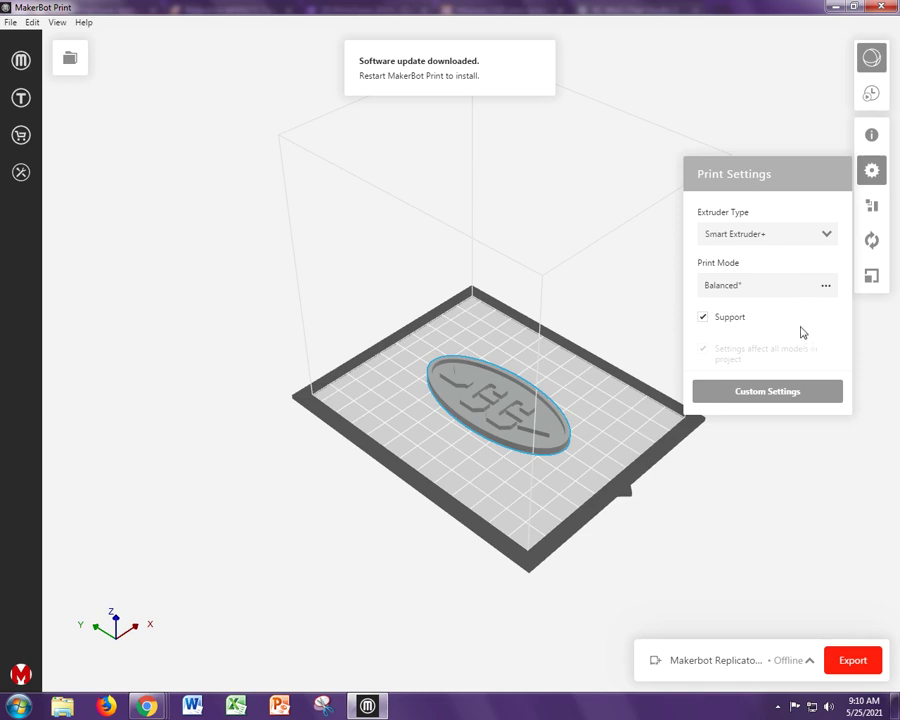
pyautogui.click(778, 397)
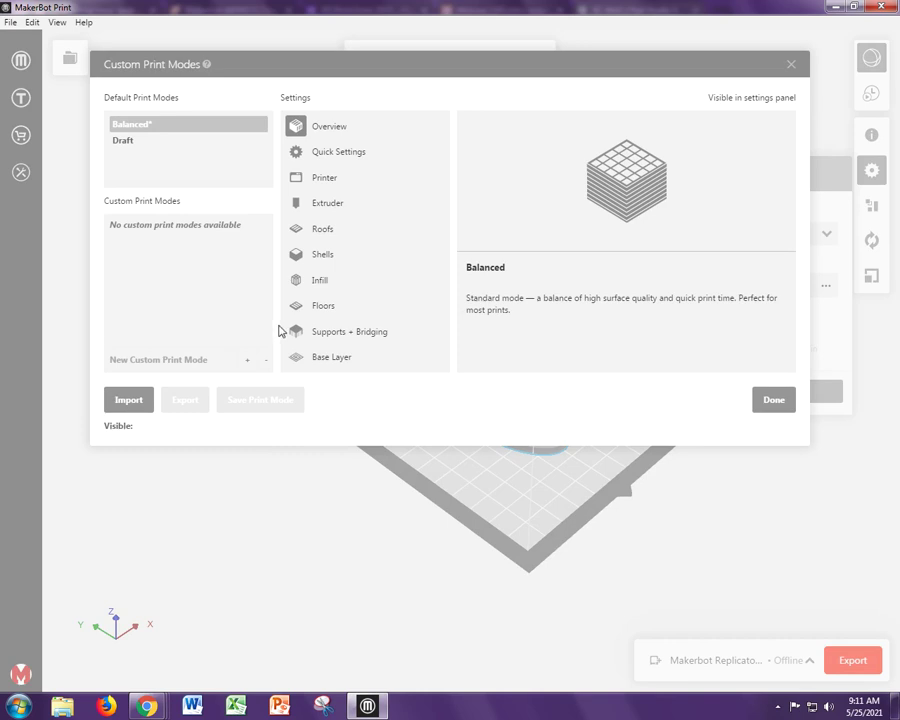
pyautogui.click(338, 362)
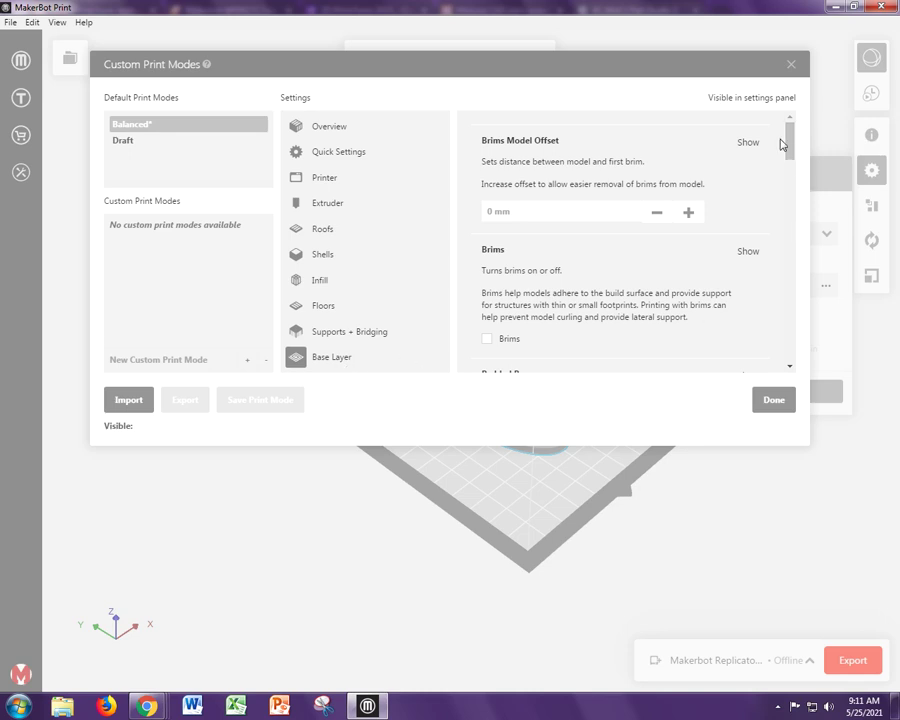
pyautogui.moveTo(790, 145); pyautogui.dragTo(790, 330)
pyautogui.click(621, 271)
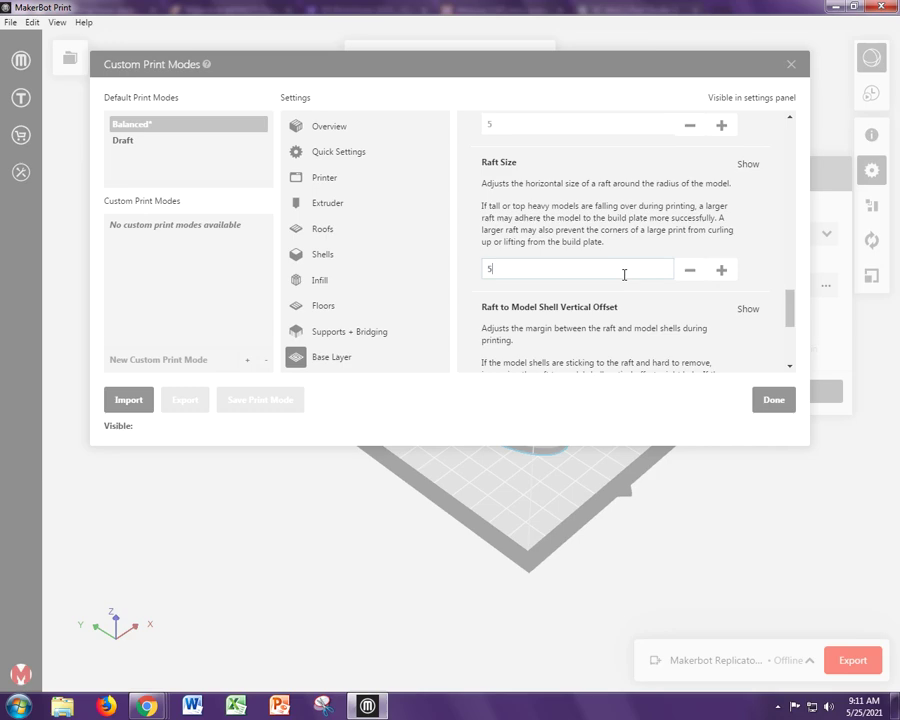
pyautogui.write('5')
pyautogui.press('Return')
pyautogui.scroll(-1, 722, 292)
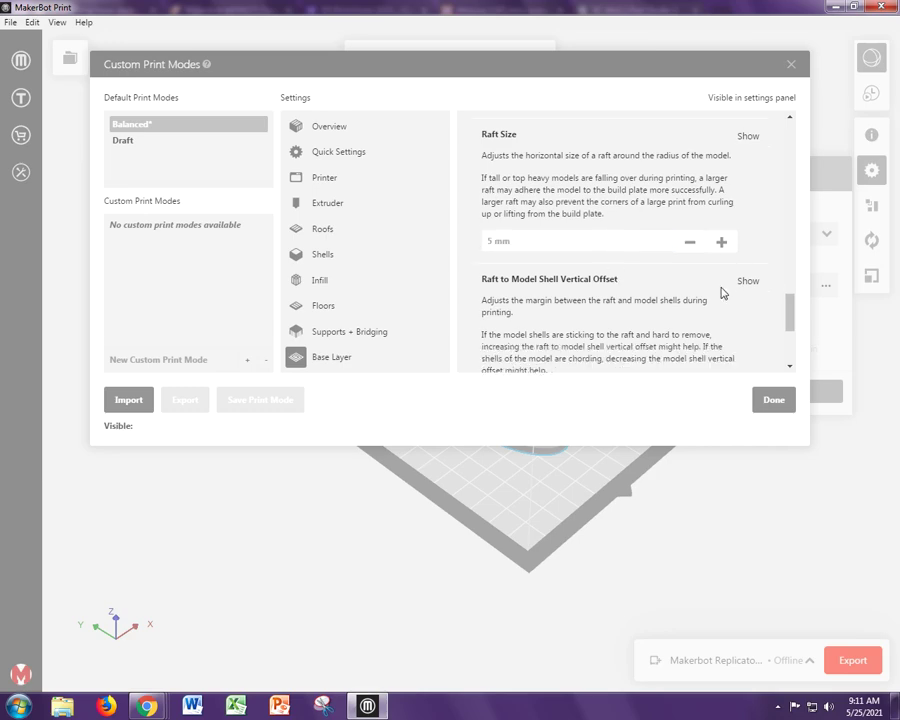
pyautogui.scroll(-5, 722, 292)
pyautogui.scroll(2, 543, 215)
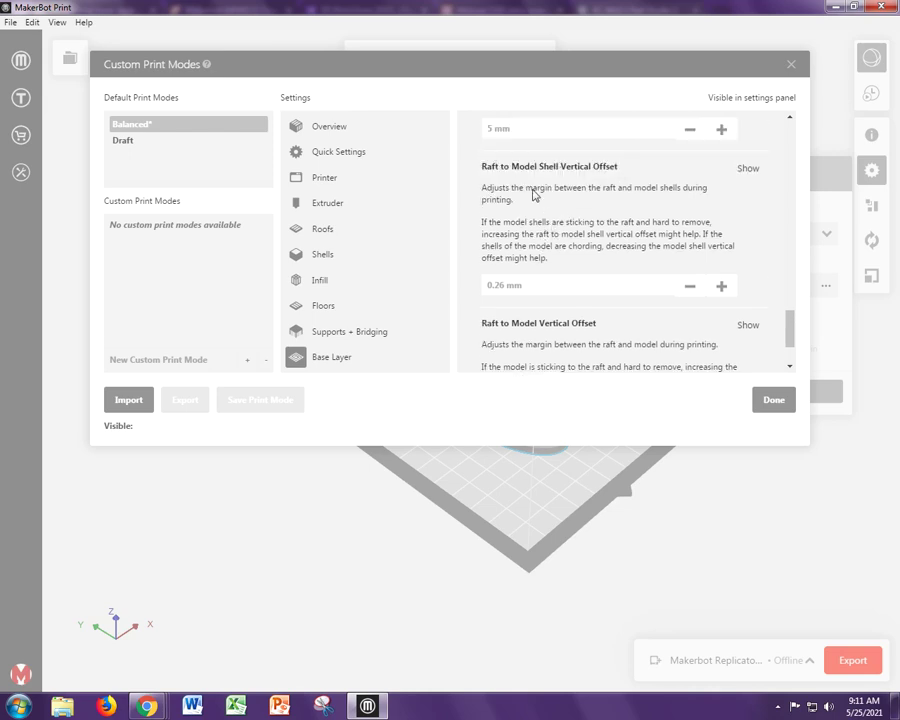
# - Set Raft to Model Shell Vertical Offset 0.33 mm and Raft to Model Vertical Offset 0.37 mm
pyautogui.click(532, 283)
pyautogui.write('0.33')
pyautogui.press('Return')
pyautogui.scroll(-3, 562, 264)
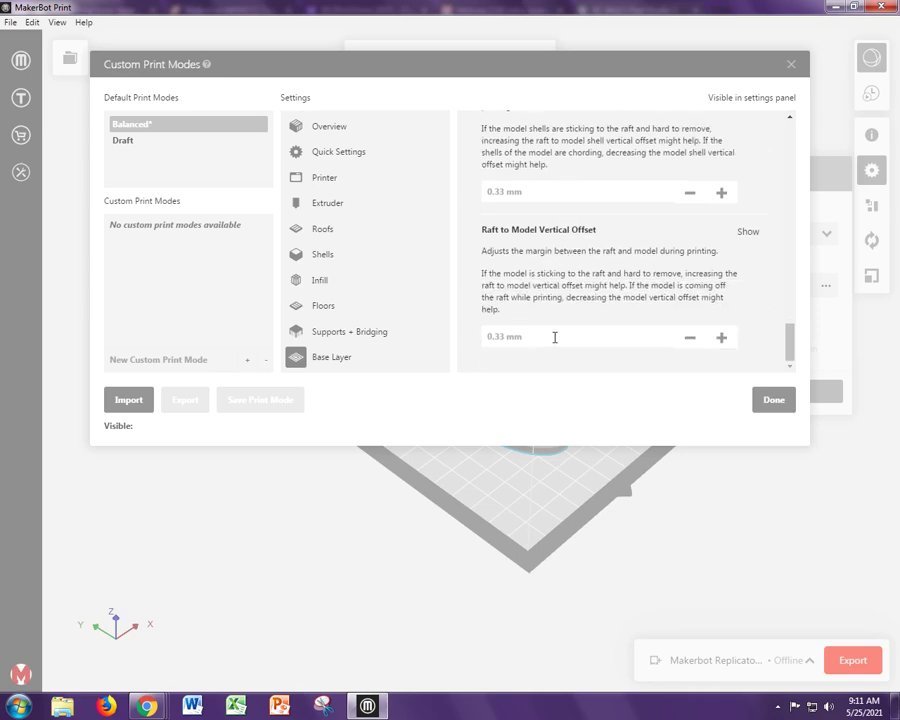
pyautogui.click(557, 333)
pyautogui.press('Return')
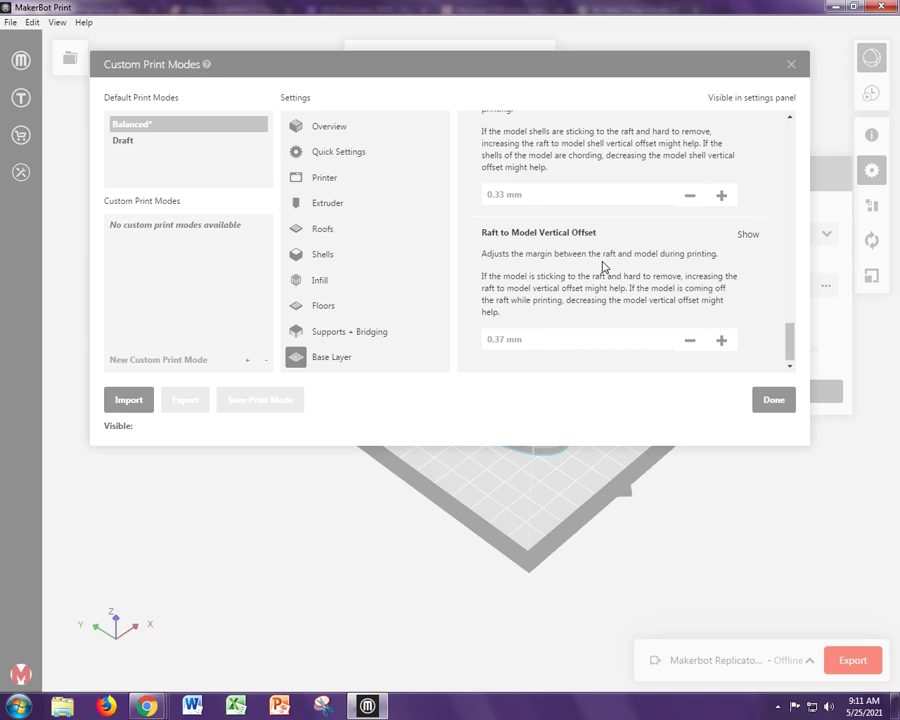
pyautogui.scroll(7, 600, 264)
pyautogui.scroll(-5, 500, 300)
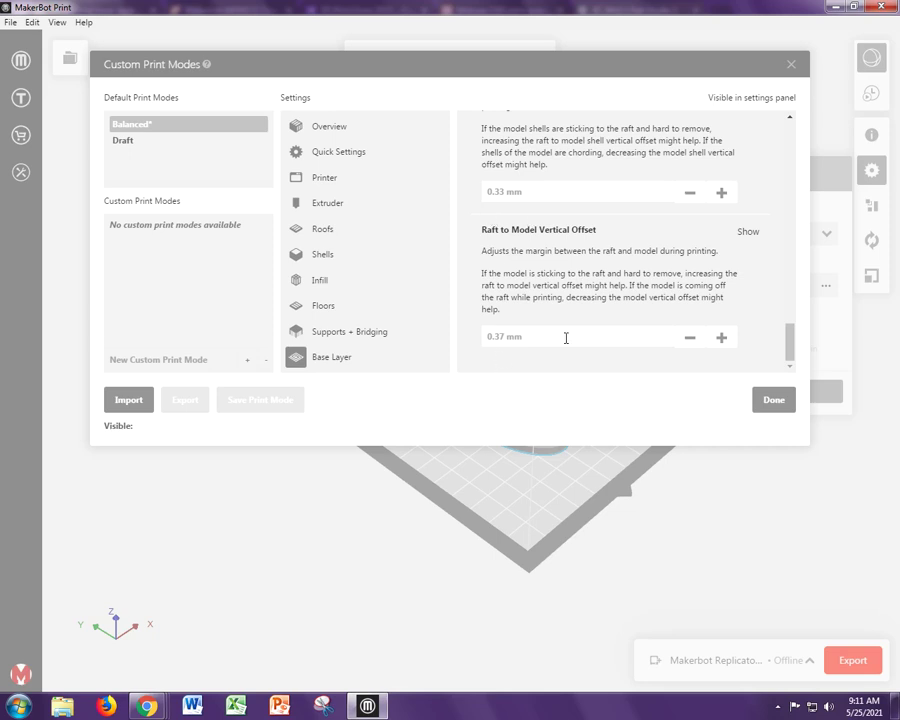
# - Accept the raft settings, keep mm as the model units in Model Info, and close it
pyautogui.click(766, 402)
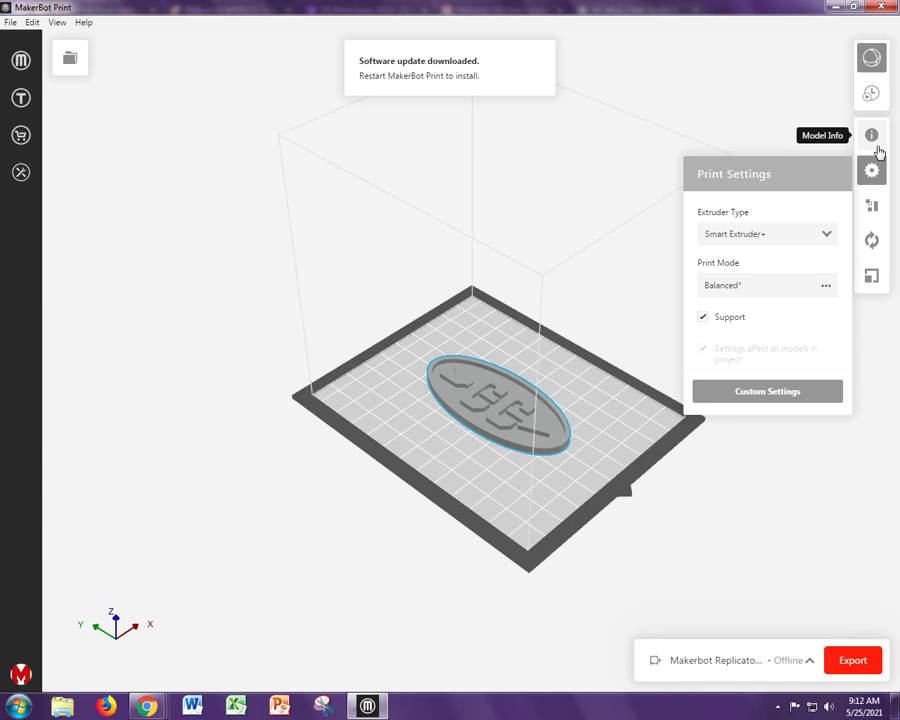
pyautogui.click(877, 146)
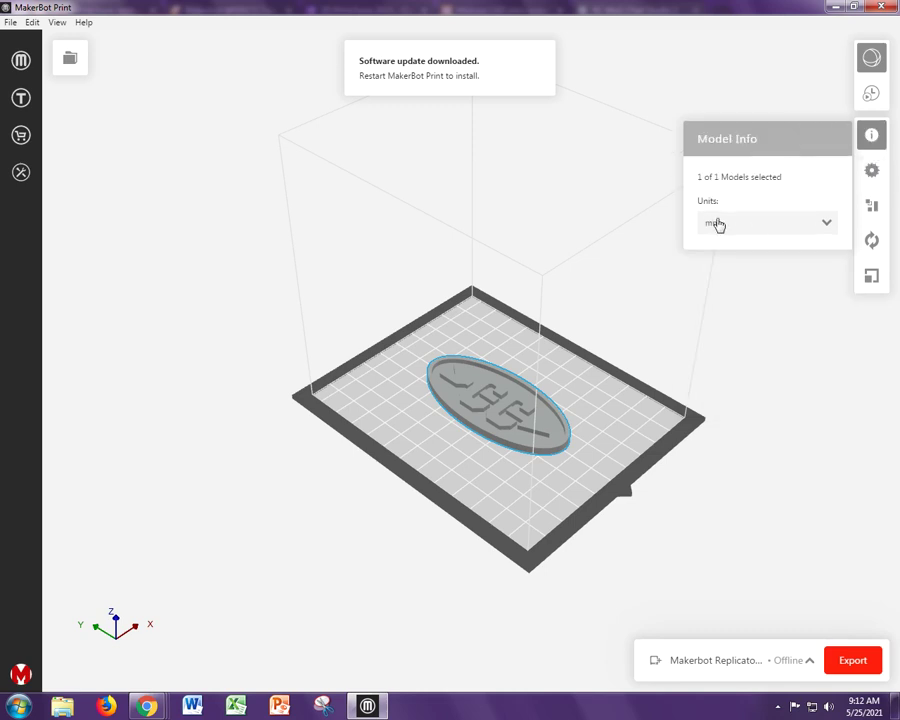
pyautogui.click(827, 224)
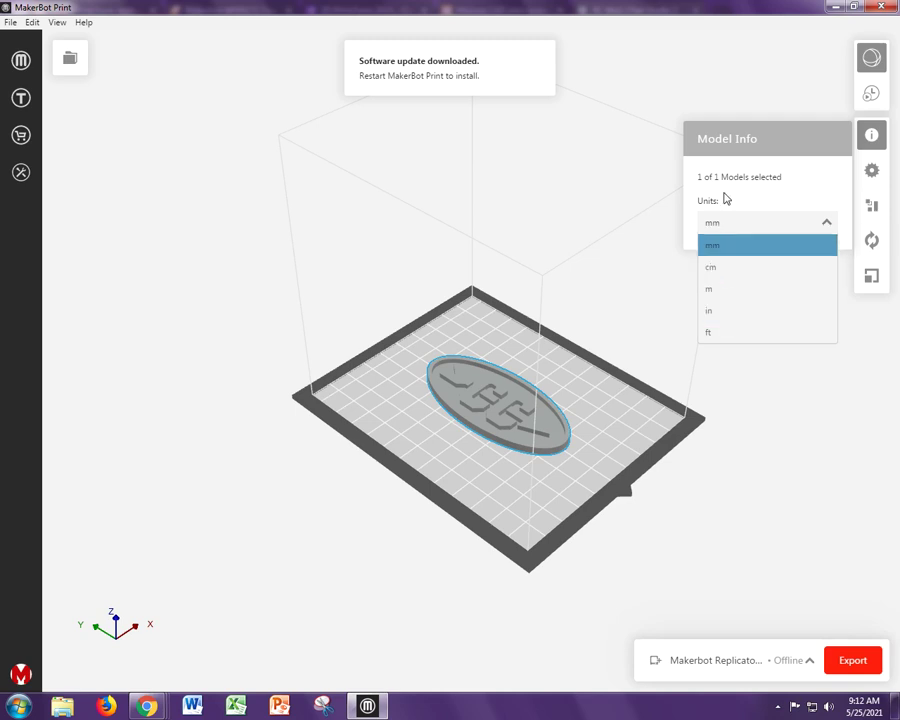
pyautogui.click(724, 198)
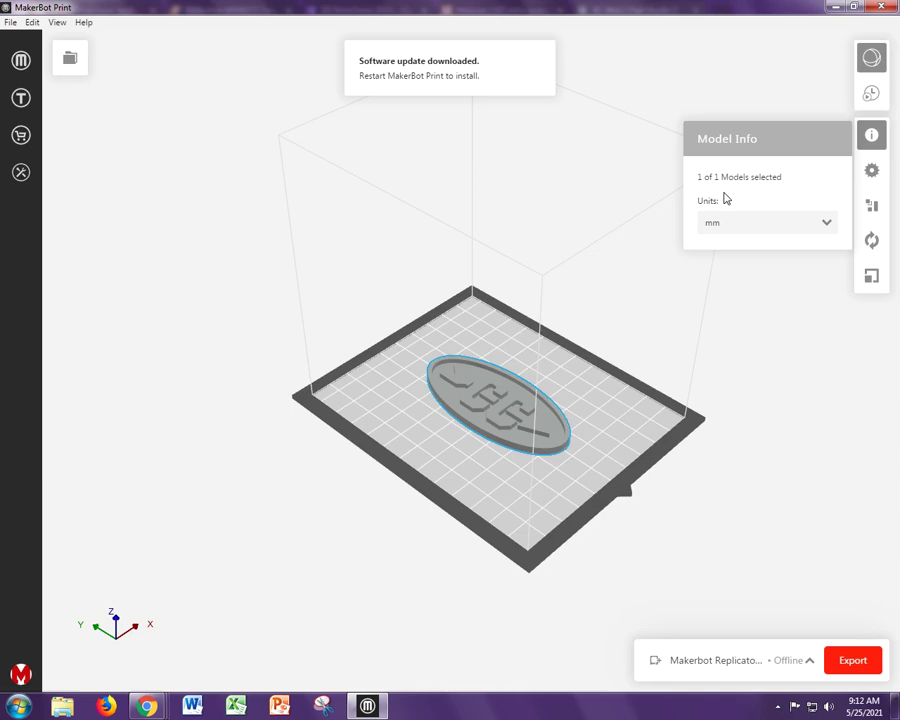
pyautogui.click(871, 136)
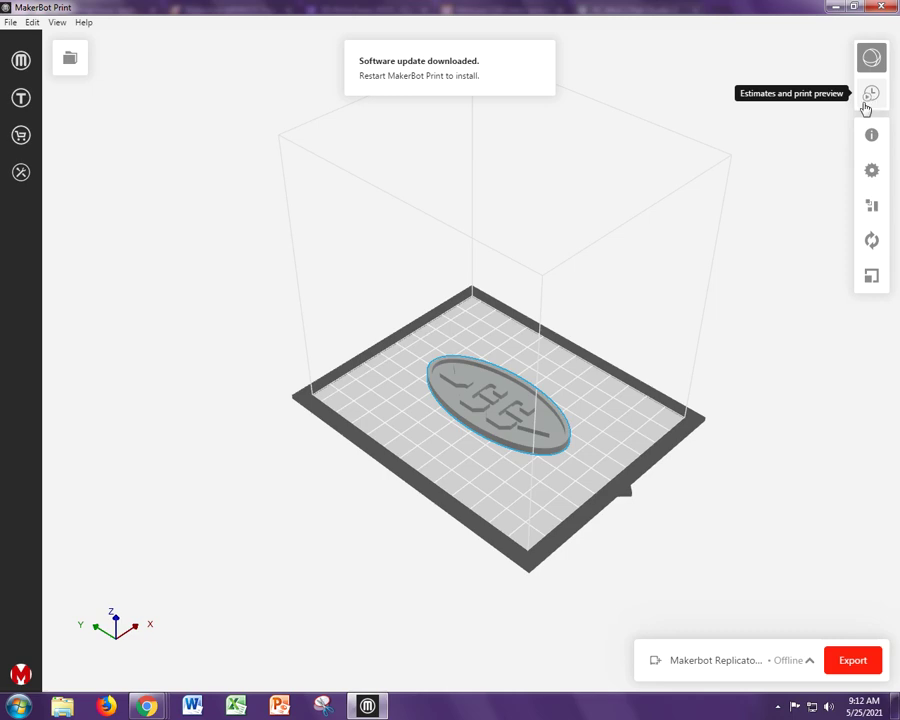
# - Slice the logo and orbit the preview to check the raft, 46 min and 9.25 g estimates
pyautogui.click(866, 104)
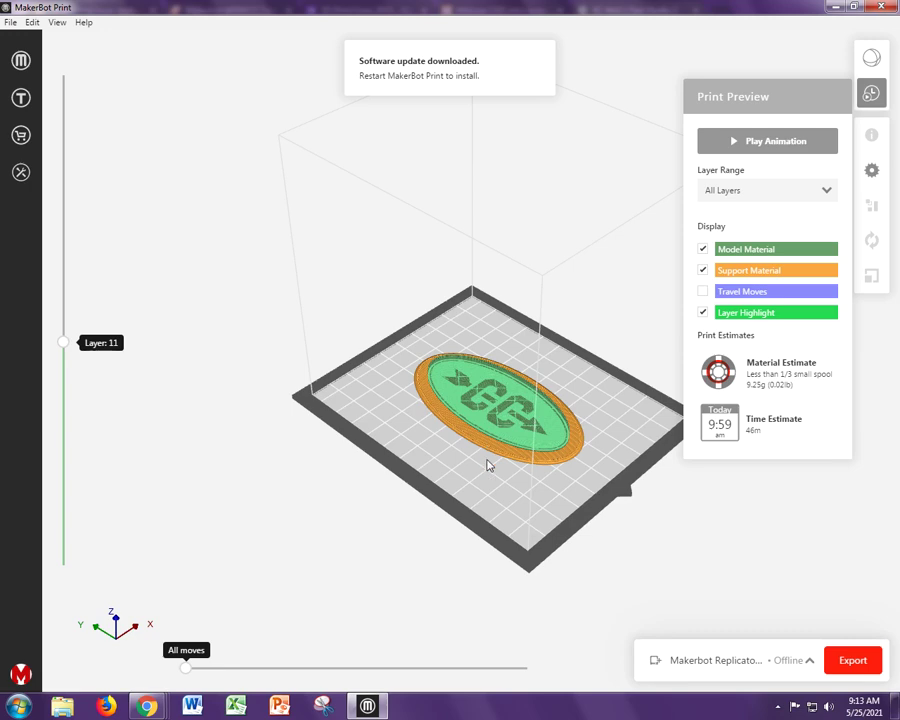
pyautogui.moveTo(468, 469); pyautogui.dragTo(468, 442, button='right')
pyautogui.scroll(5, 468, 416)
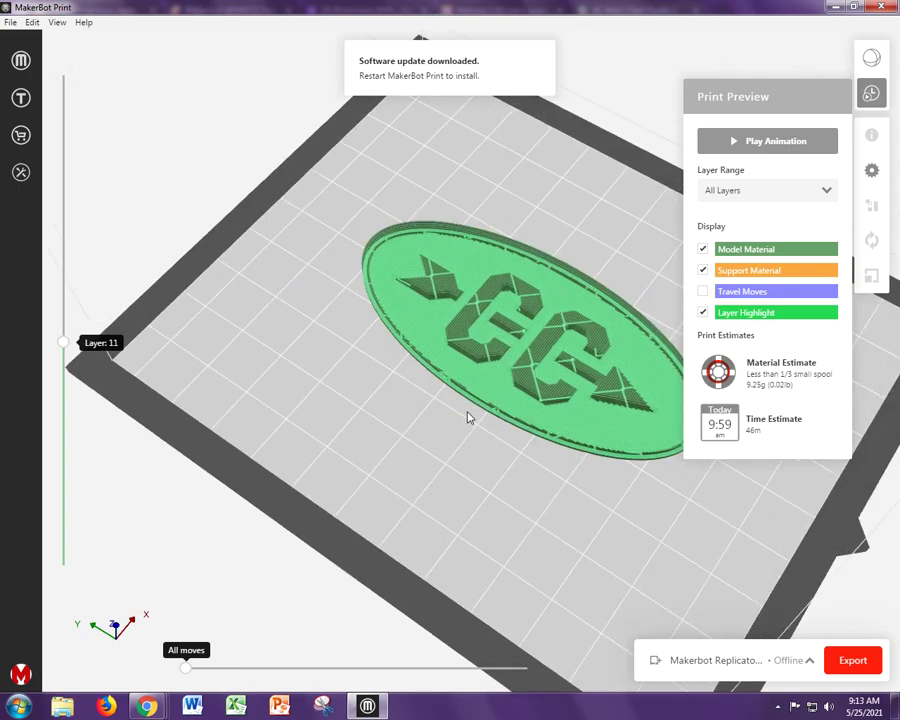
pyautogui.scroll(-2, 468, 416)
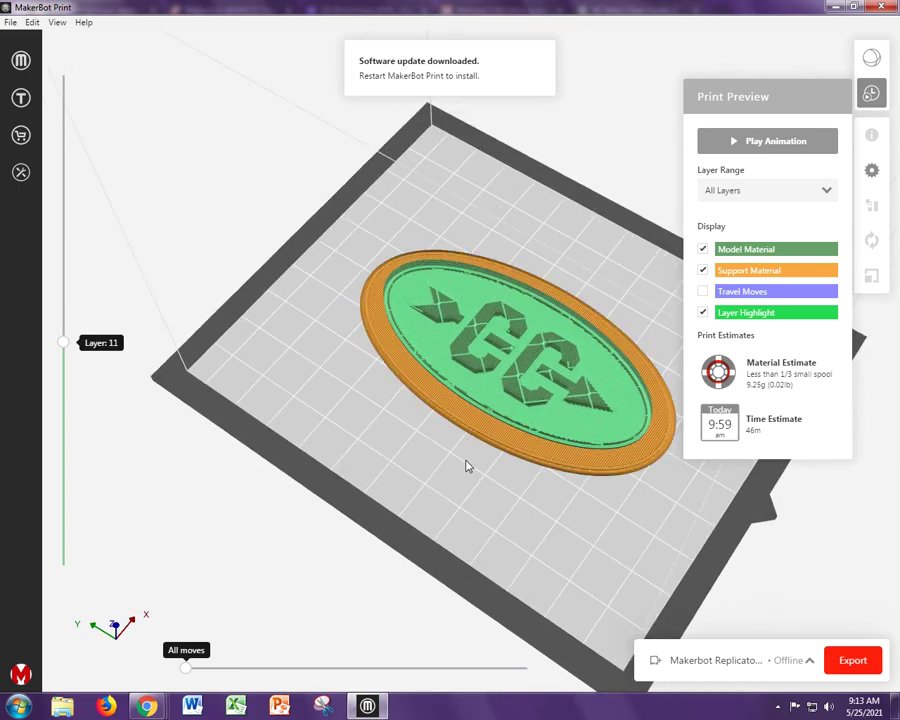
pyautogui.moveTo(428, 512); pyautogui.dragTo(366, 466, button='right')
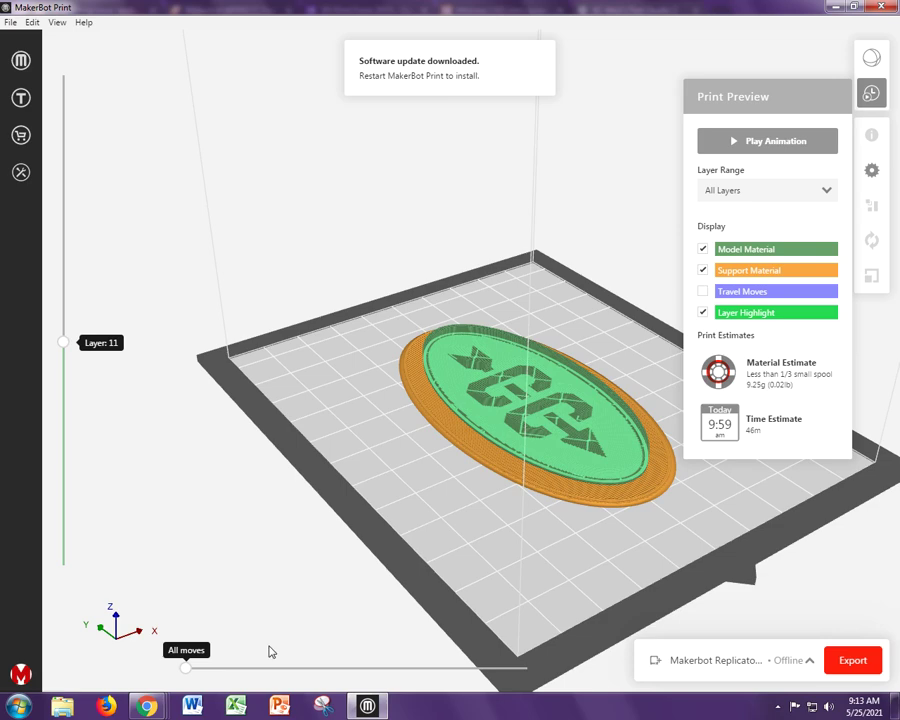
# - Look over Newegg's True Color Large PLA Filament 10-Pack, then switch to the 3D Print Form 2021
pyautogui.moveTo(147, 707)
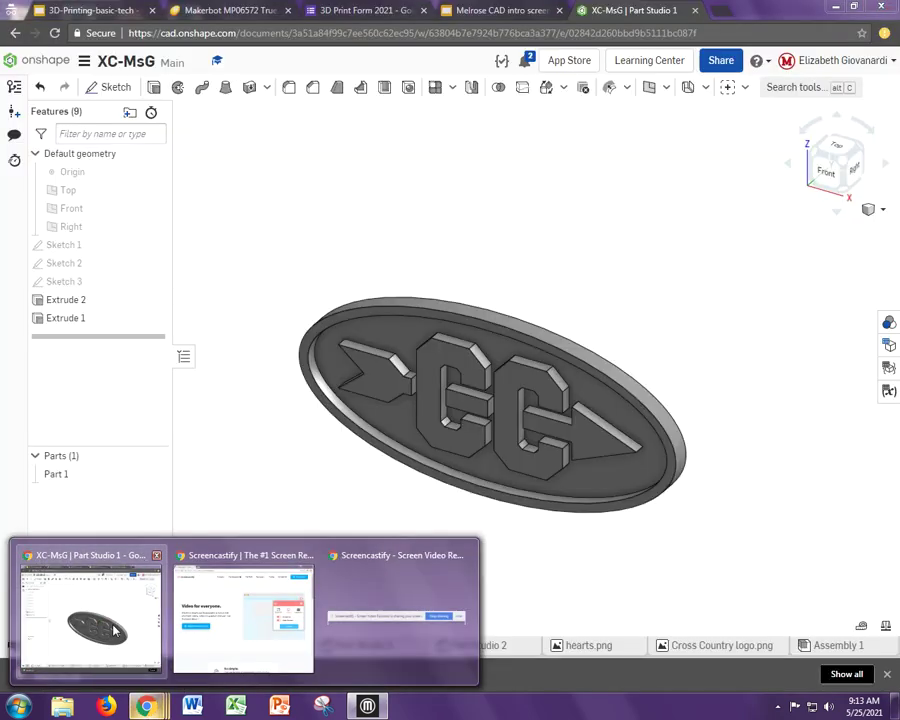
pyautogui.click(118, 624)
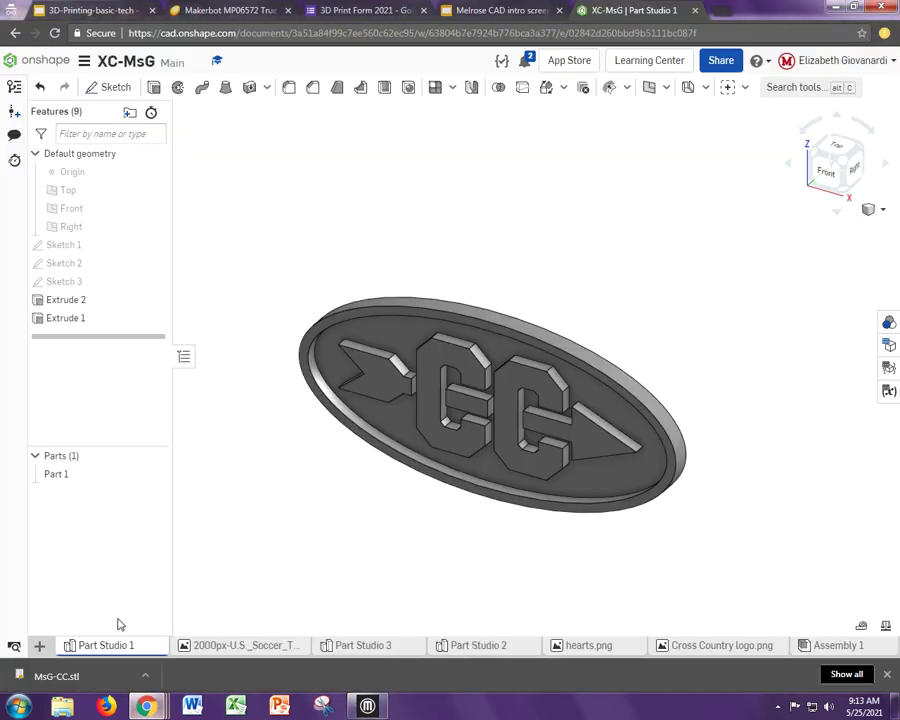
pyautogui.click(230, 11)
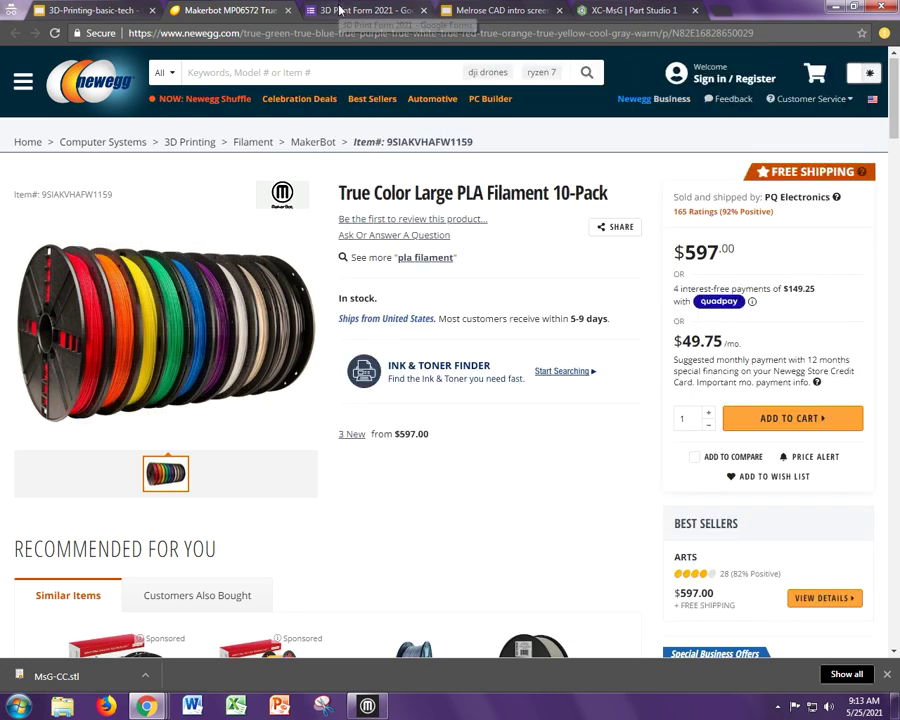
pyautogui.click(362, 10)
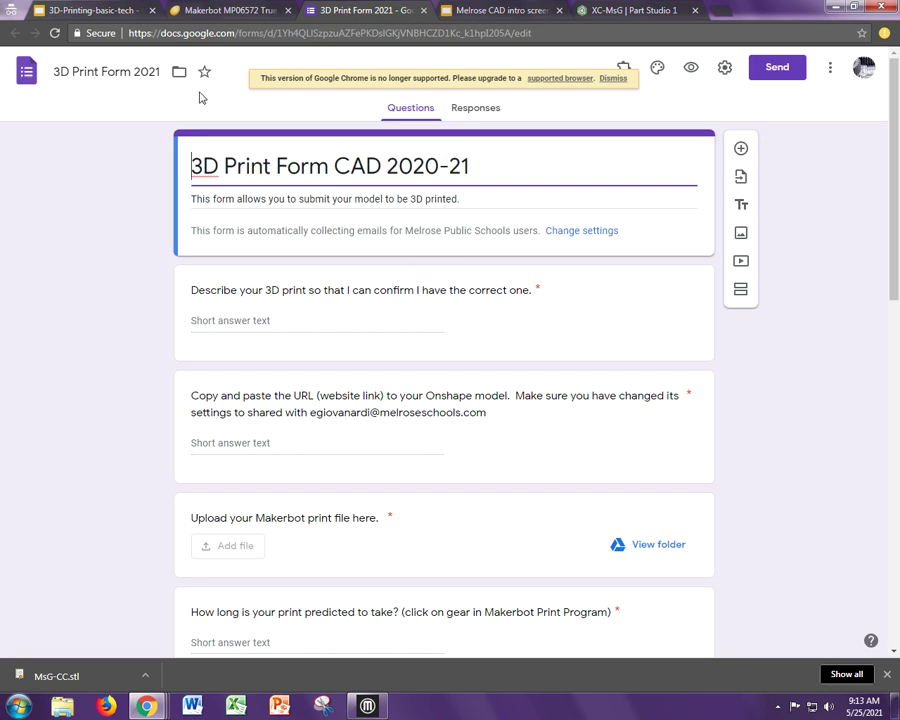
# - Go to the XC-MsG Part Studio in Onshape and open its Share settings
pyautogui.click(588, 9)
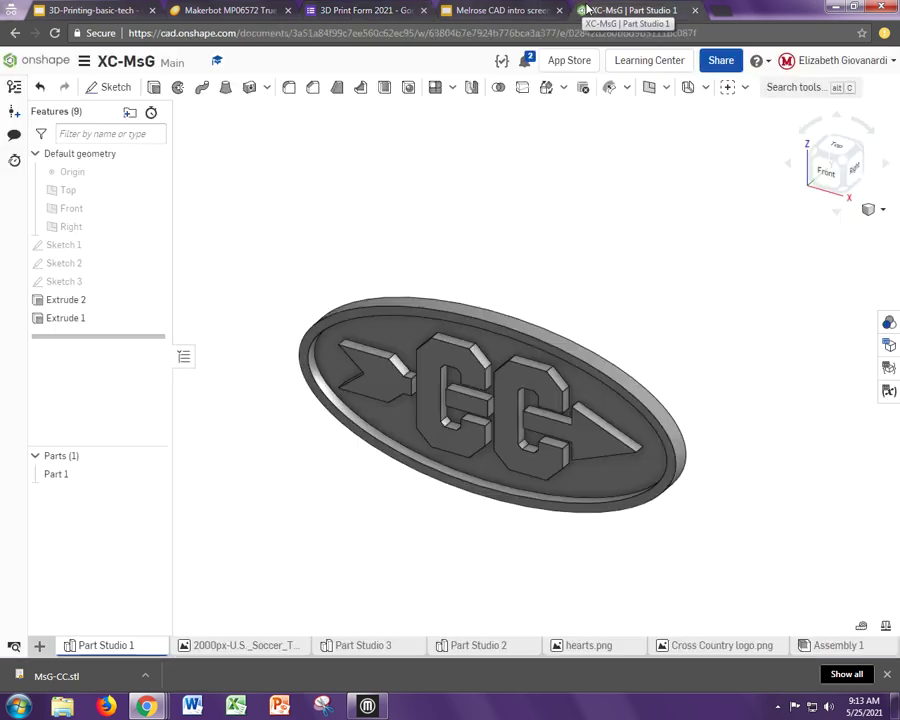
pyautogui.click(709, 66)
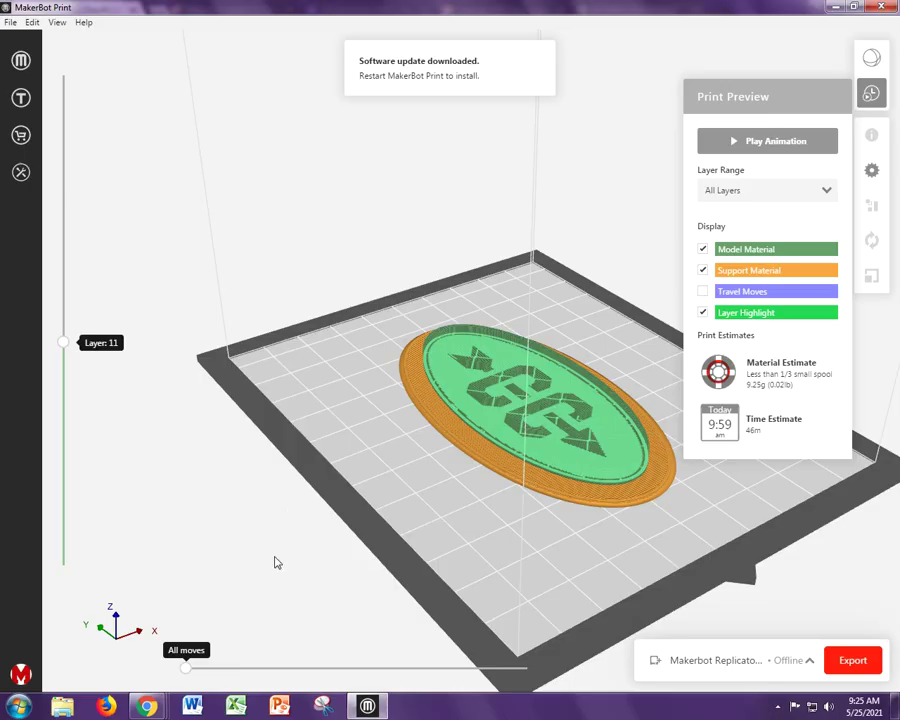
# - Exit Print Preview and save the raft-sliced CC logo project as MsG-CC.print
pyautogui.scroll(-3, 293, 503)
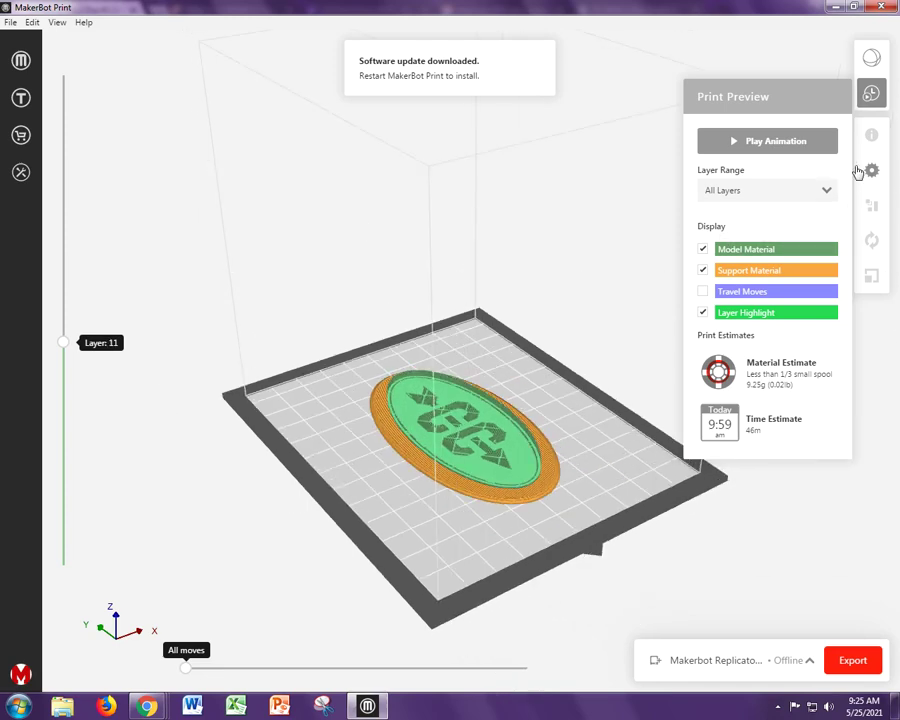
pyautogui.click(872, 96)
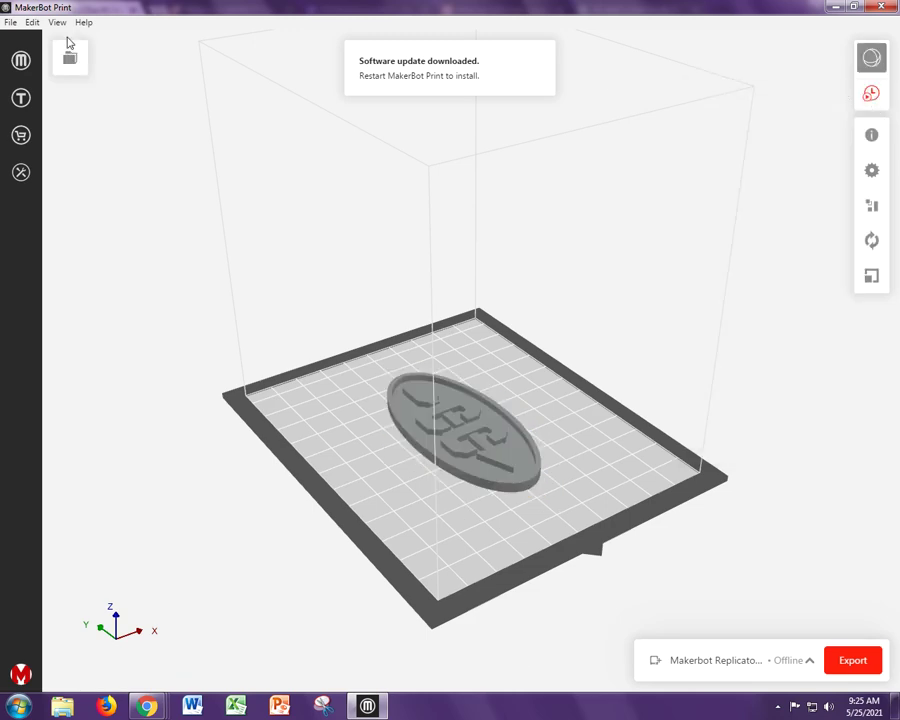
pyautogui.click(10, 22)
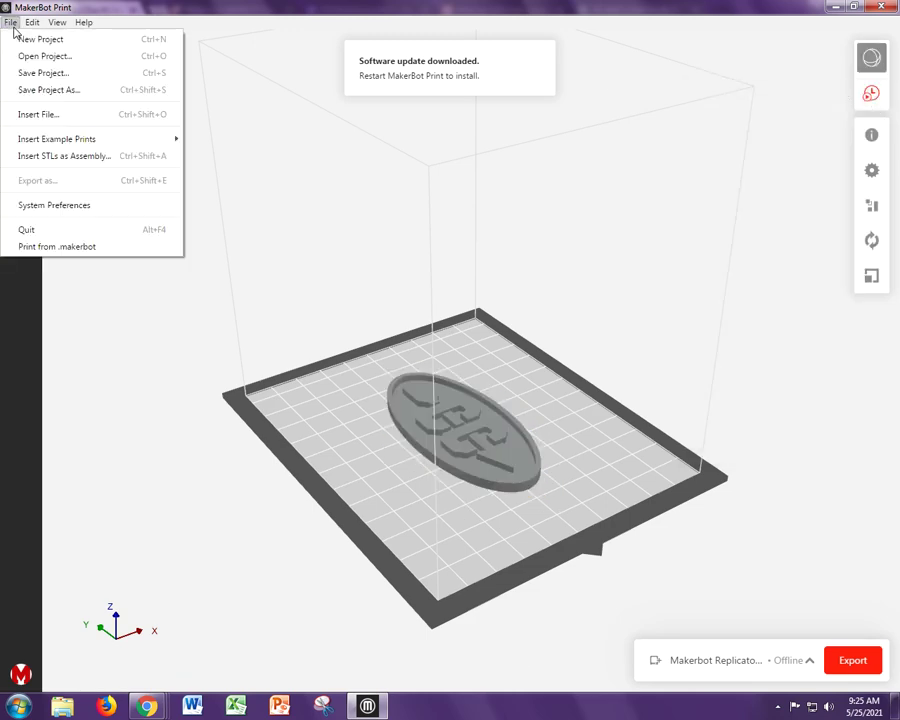
pyautogui.click(34, 89)
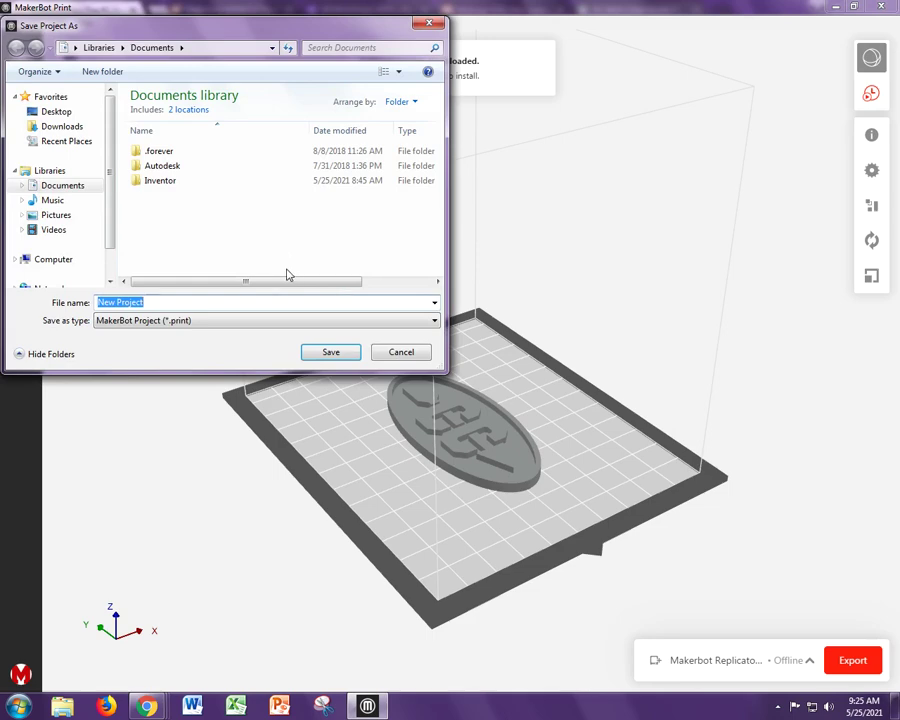
pyautogui.write('MsG-CC')
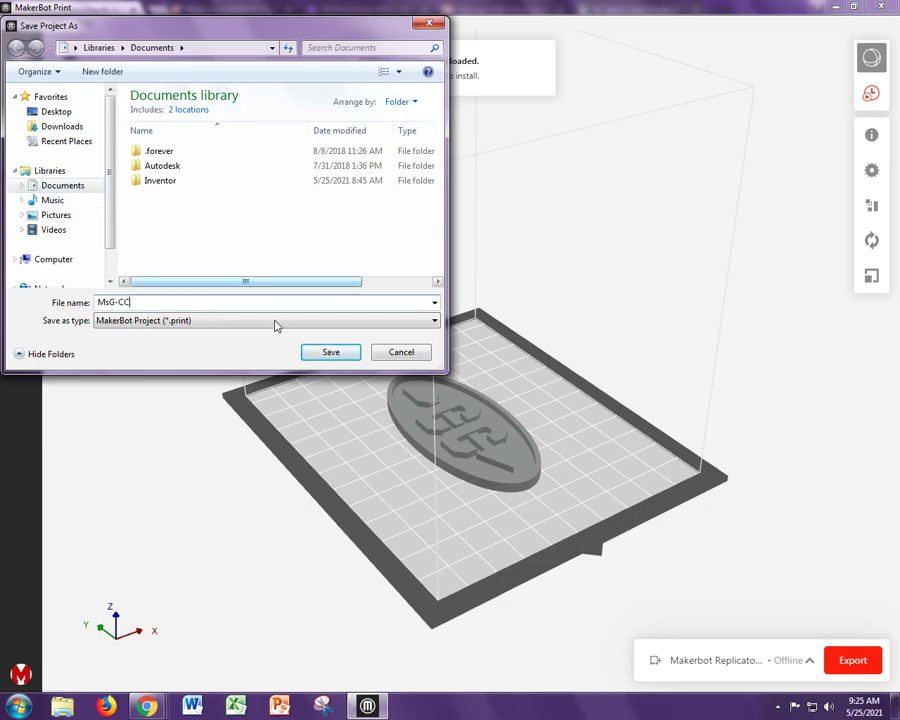
pyautogui.click(345, 354)
# - Scroll the 3D print submission form to read the Onshape-link question
pyautogui.moveTo(147, 708)
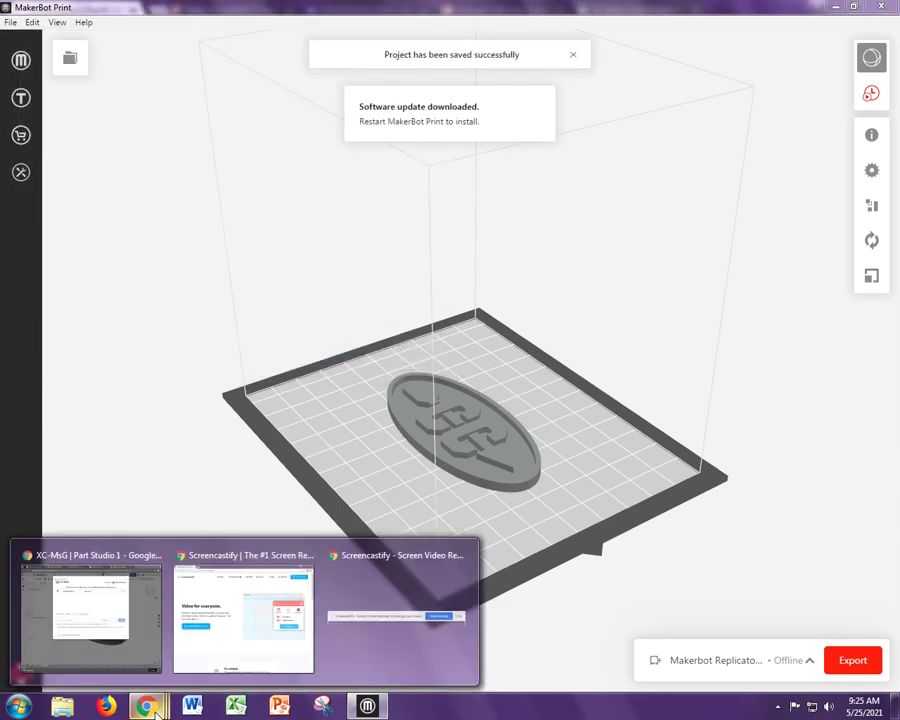
pyautogui.click(150, 650)
pyautogui.click(375, 8)
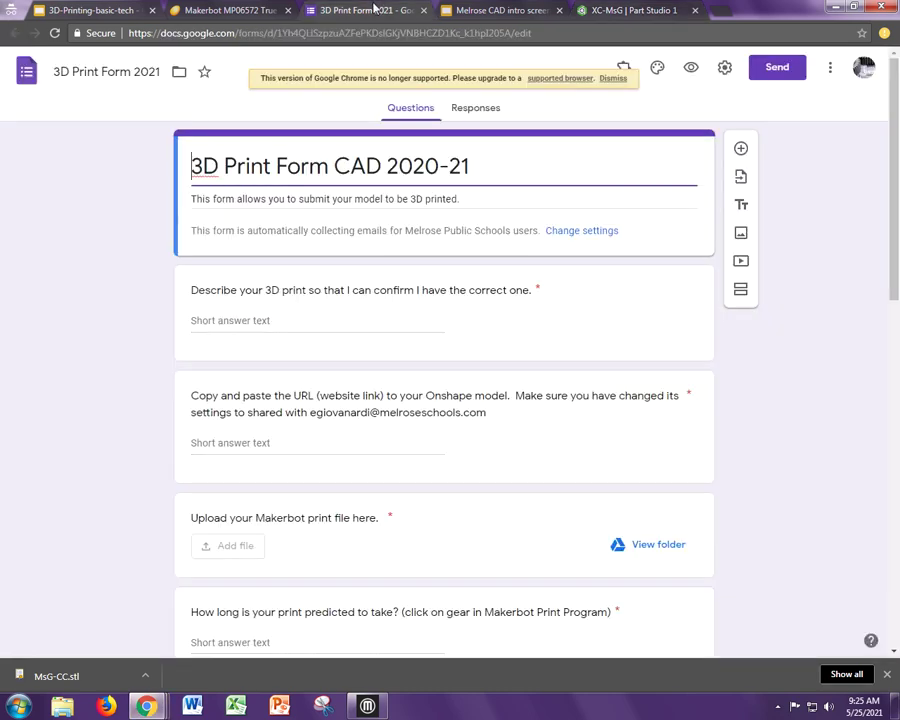
pyautogui.scroll(-2, 615, 420)
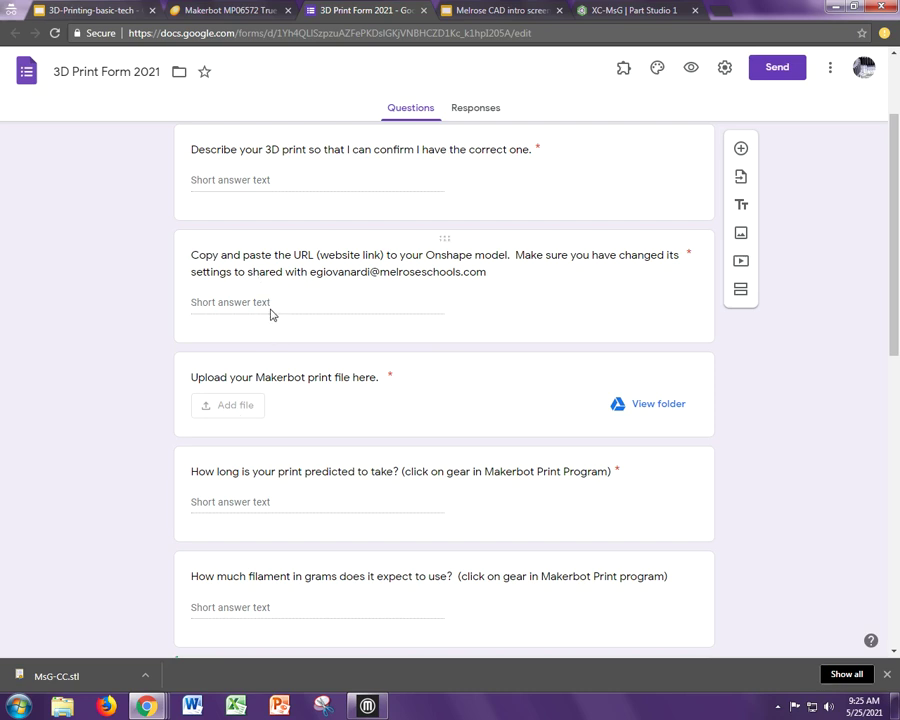
# - Close XC-MsG's share settings, left viewable by anyone with the link, and select the document's address
pyautogui.click(630, 10)
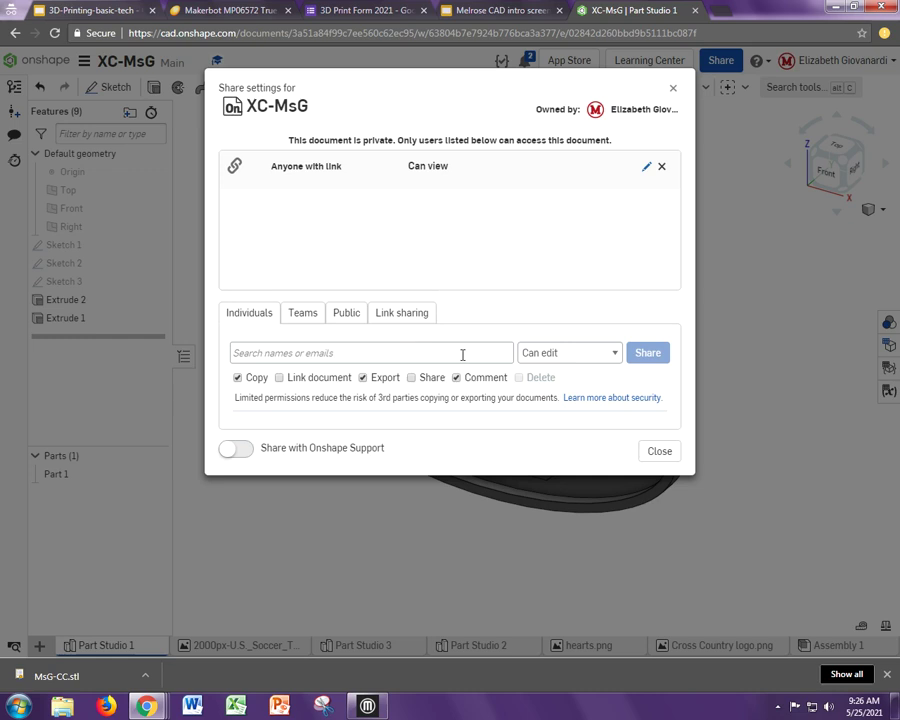
pyautogui.click(661, 451)
pyautogui.click(410, 34)
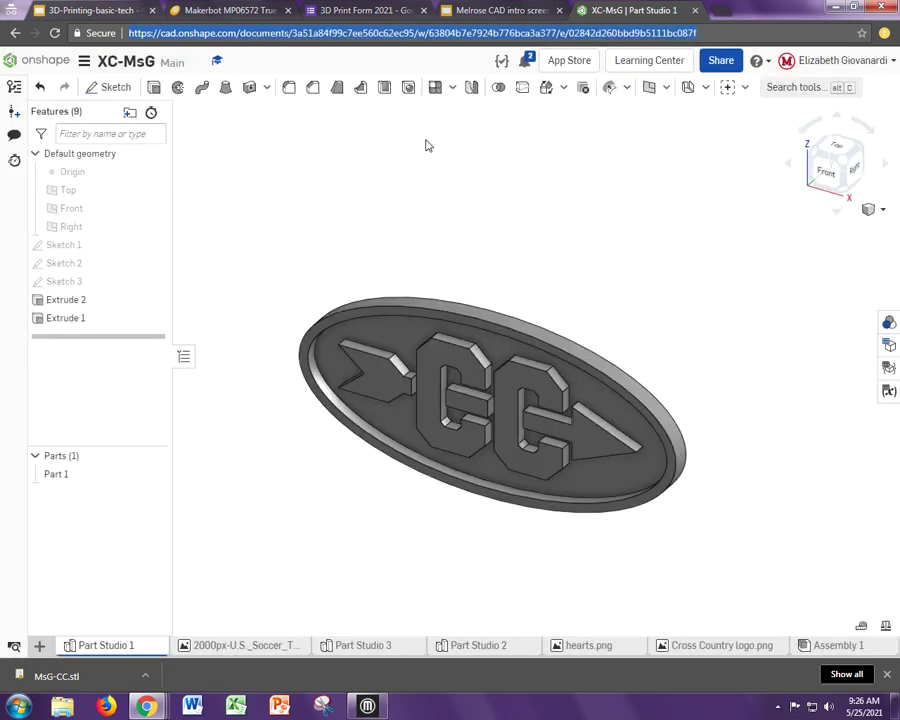
pyautogui.click(418, 220)
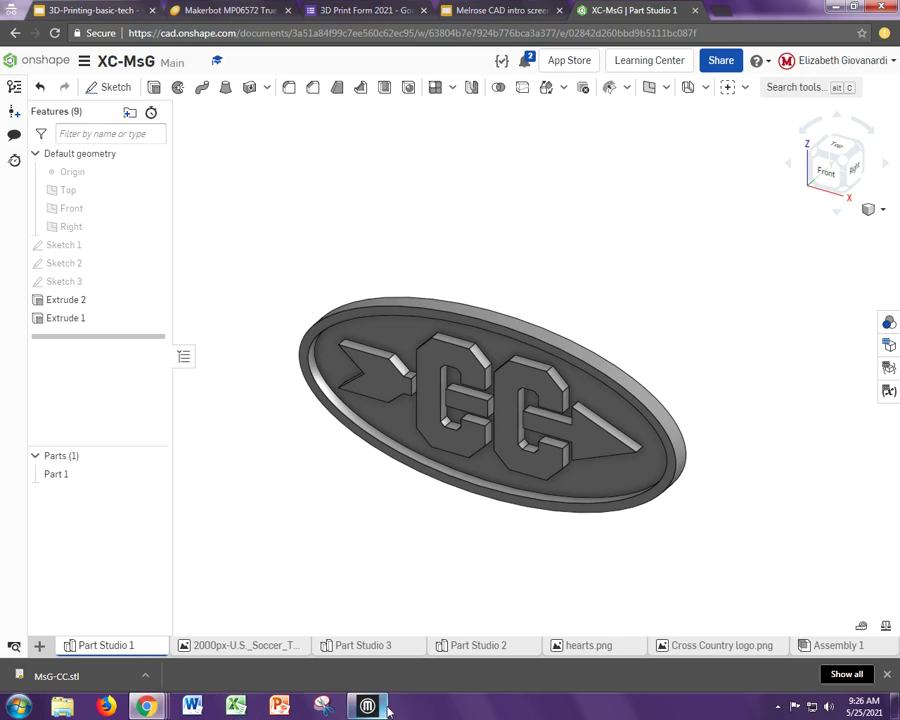
pyautogui.moveTo(370, 707)
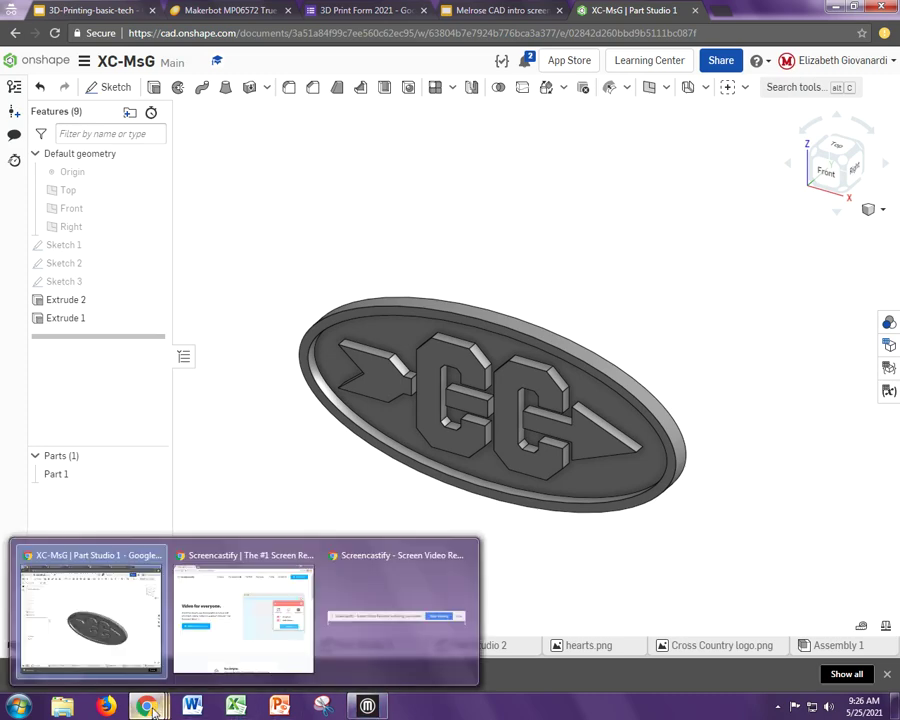
pyautogui.click(362, 10)
pyautogui.scroll(-5, 451, 520)
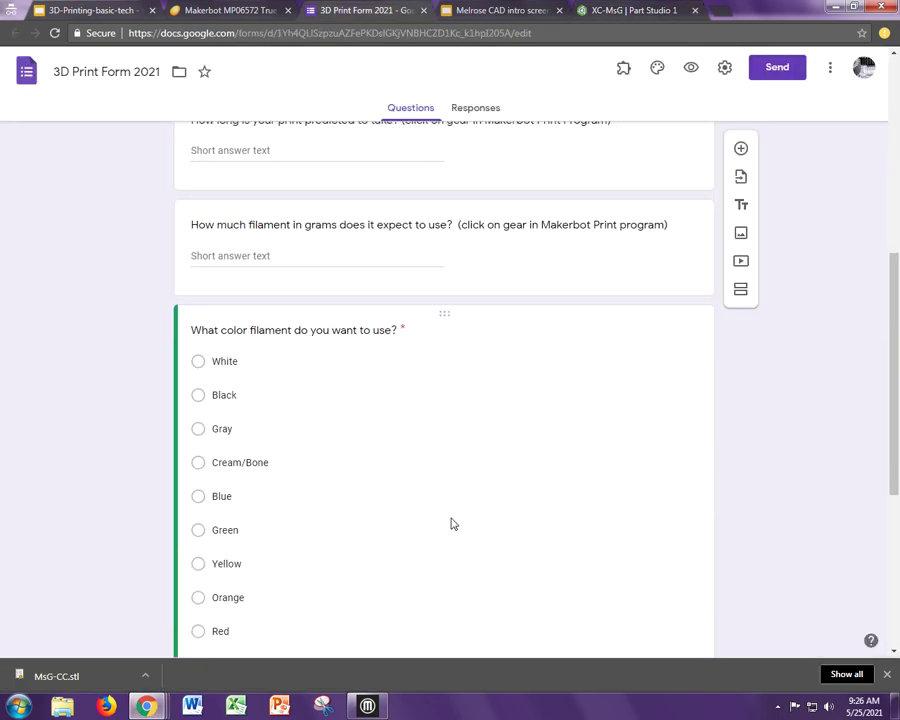
pyautogui.scroll(3, 296, 416)
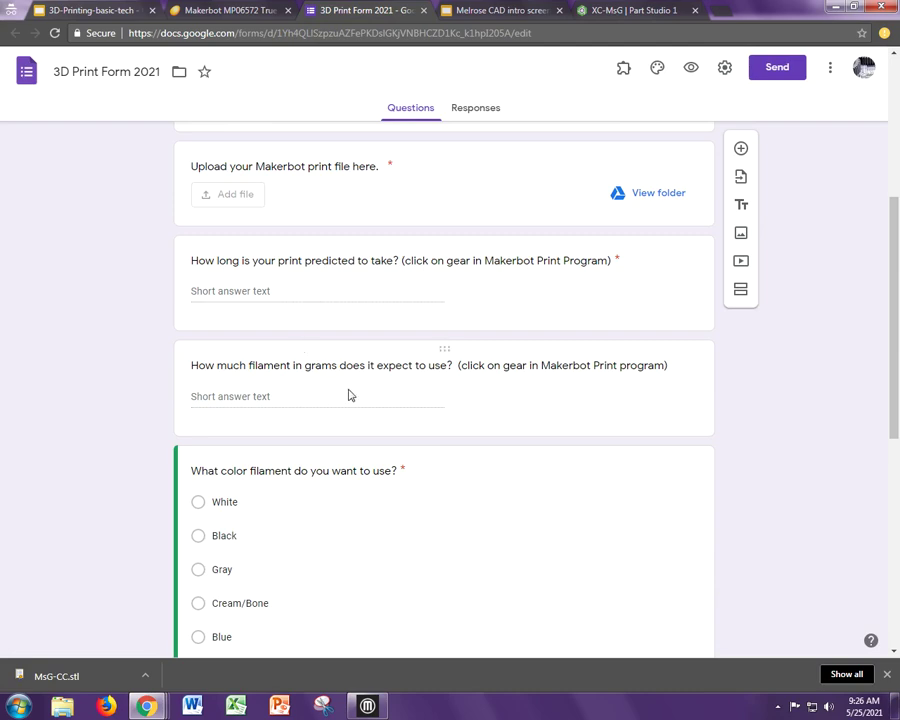
pyautogui.scroll(-4, 349, 395)
pyautogui.scroll(4, 349, 395)
pyautogui.scroll(-4, 349, 395)
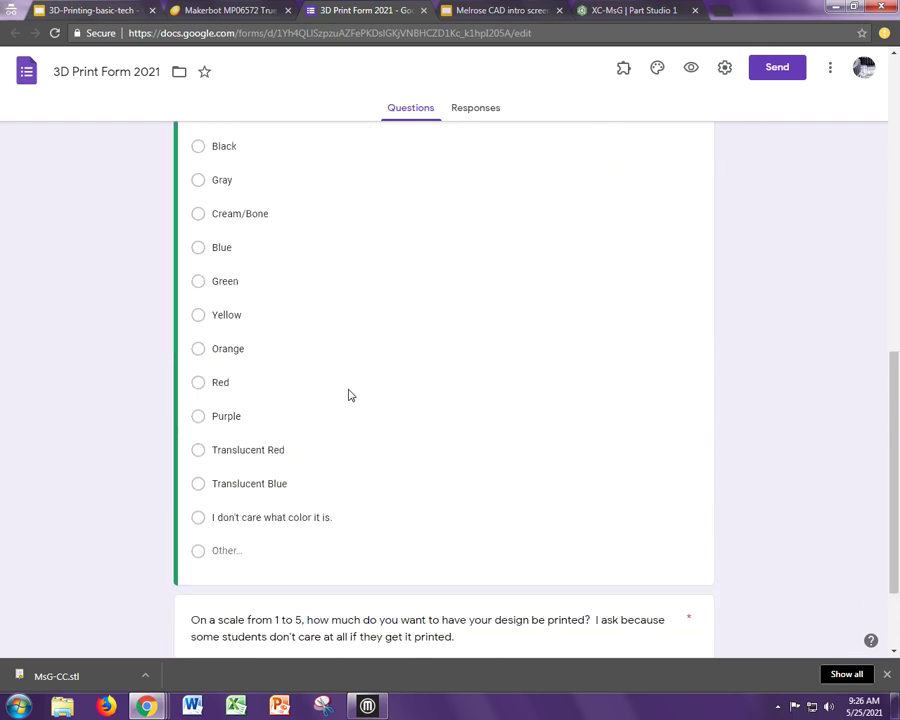
pyautogui.scroll(-2, 349, 395)
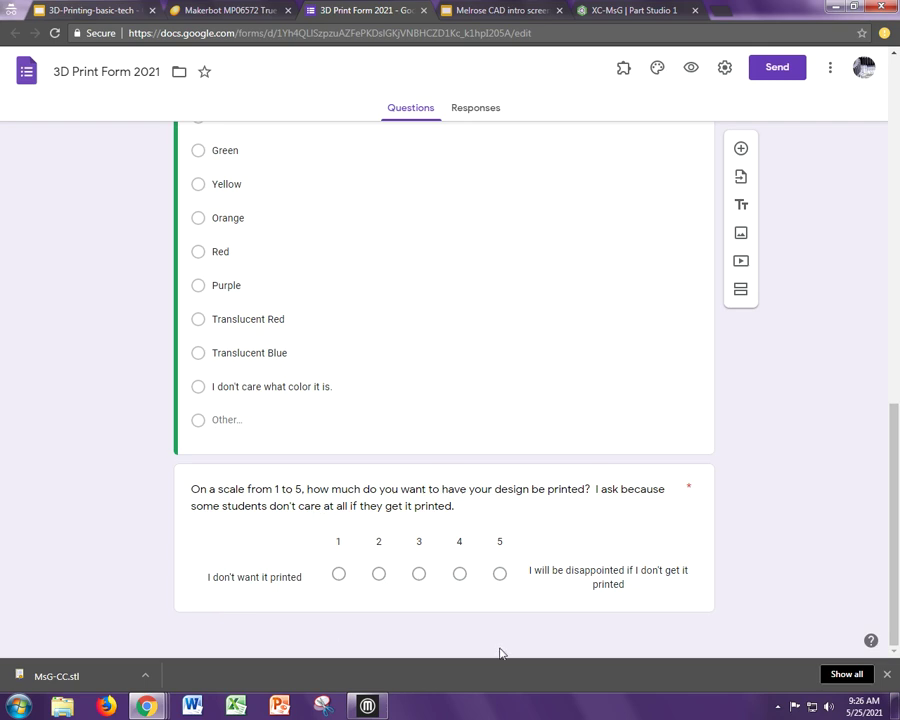
pyautogui.click(646, 11)
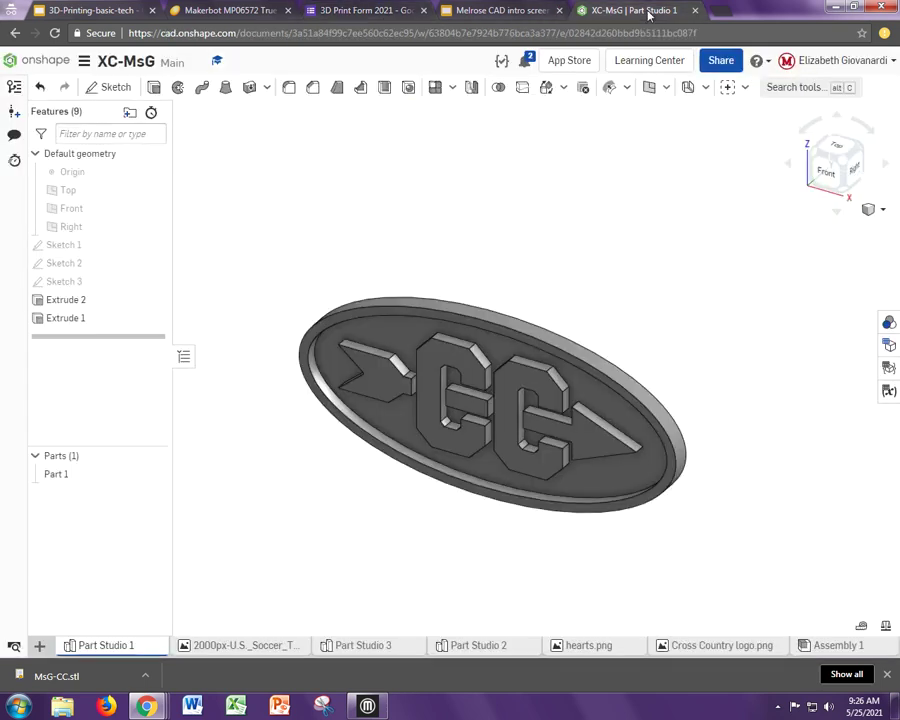